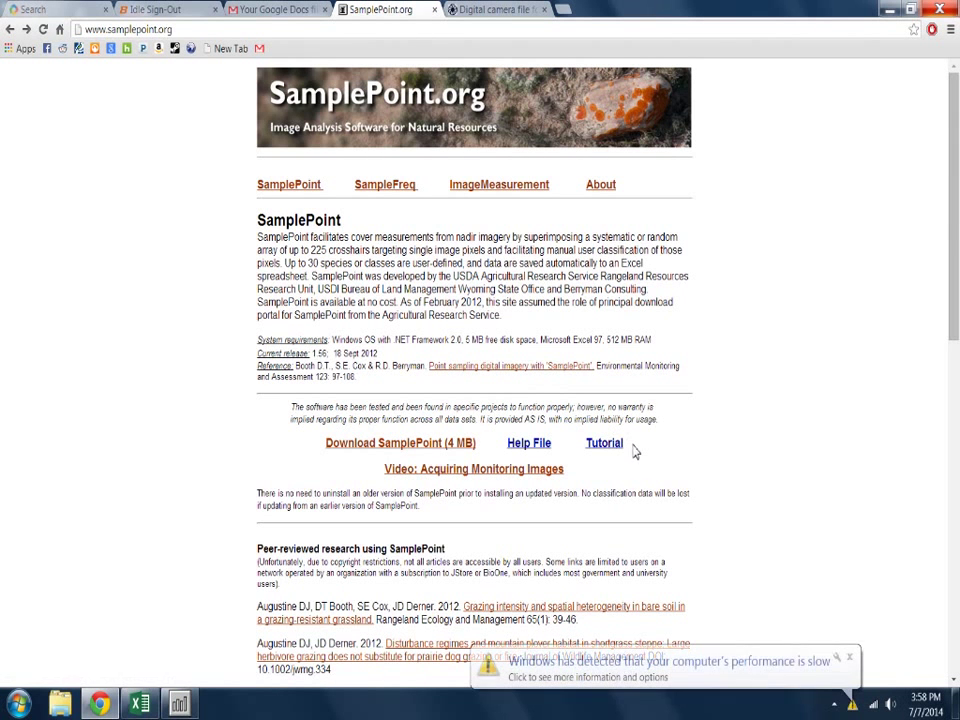
- Close the Windows slow-performance balloon and switch from Chrome to SamplePoint
left_click(848, 658)
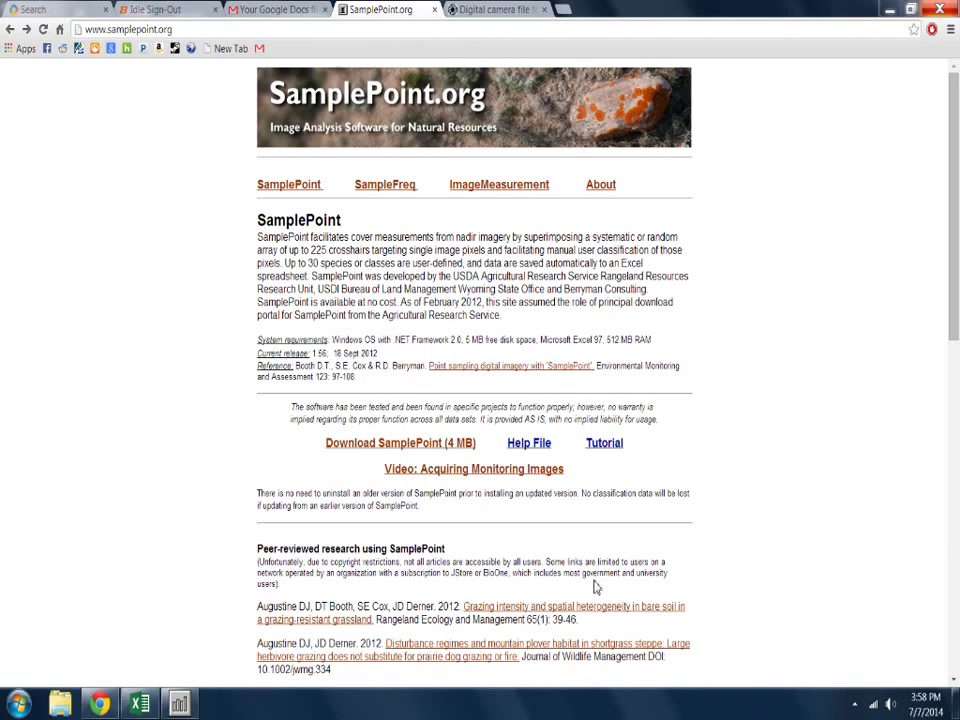
left_click(196, 705)
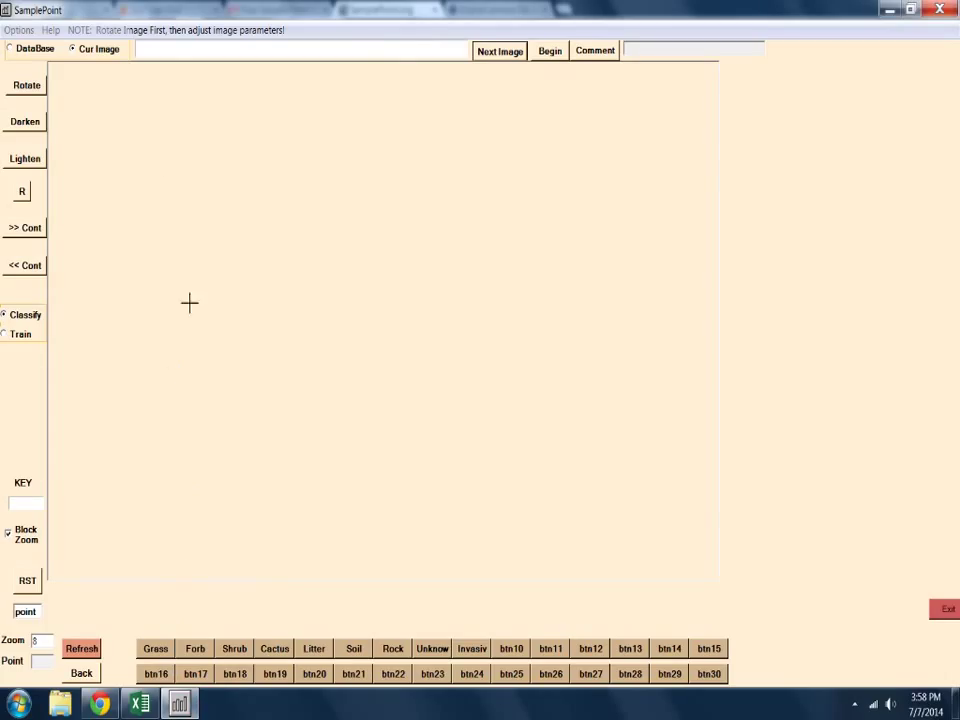
- Start the Database Wizard and name the new database MIW
left_click(18, 30)
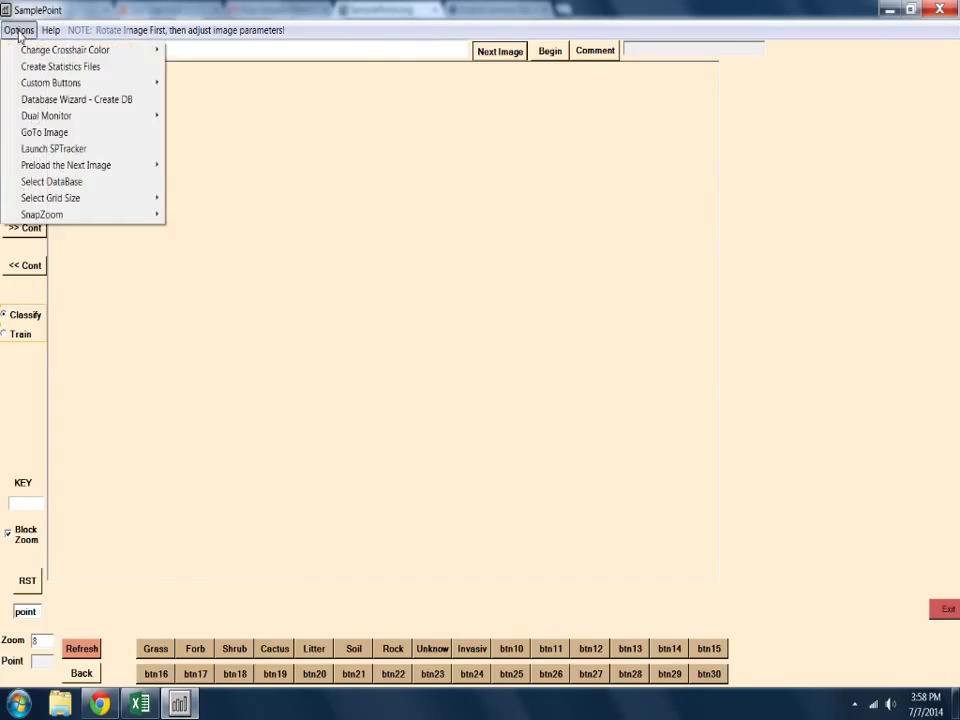
left_click(71, 101)
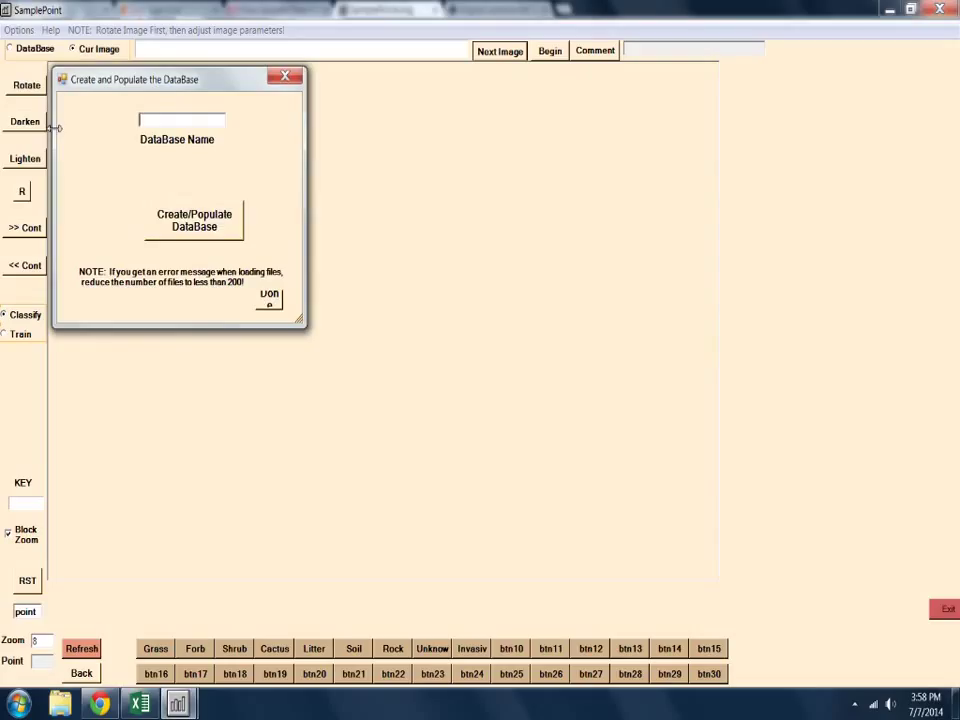
type("MIW")
- Pick photos P6190094 through P6190097 from the Magic IdahoWatch folder for the MIW database
left_click(233, 220)
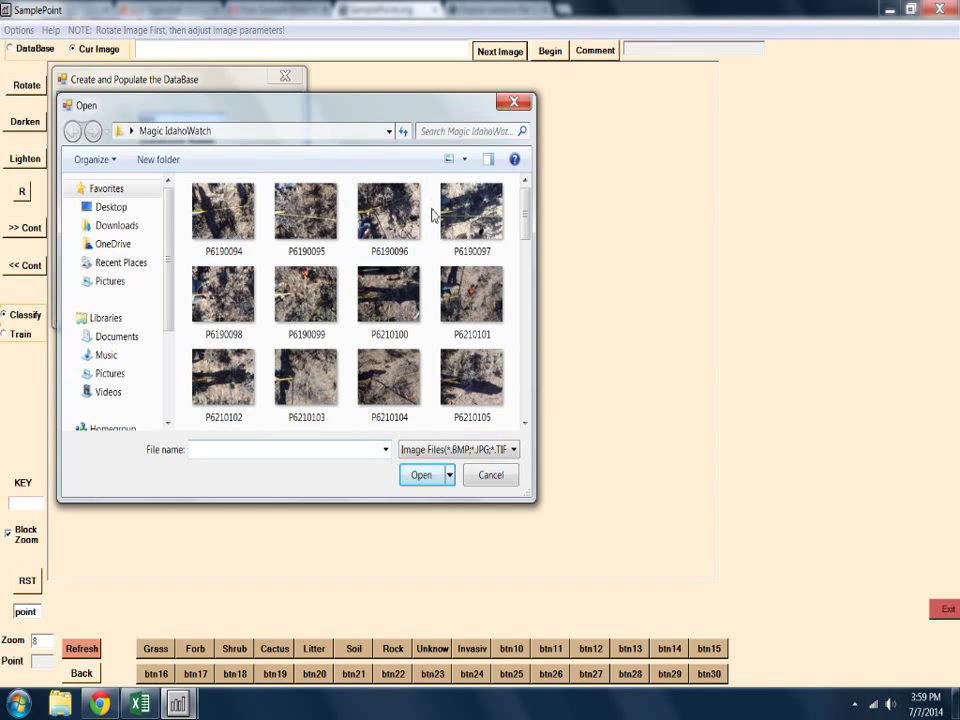
left_click_drag(513, 256, 186, 216)
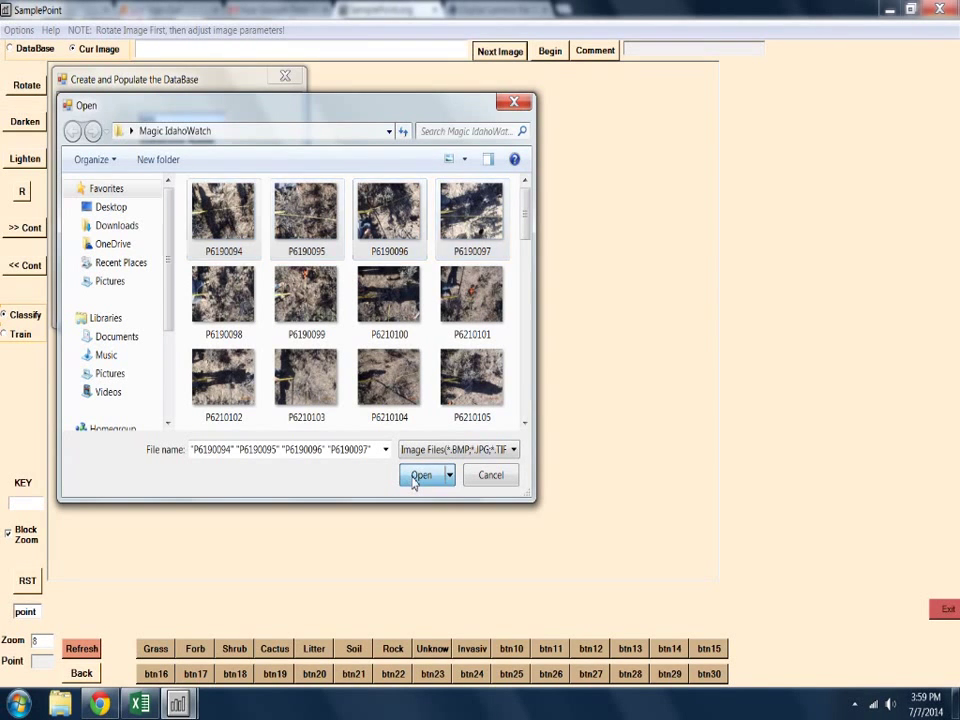
left_click(418, 477)
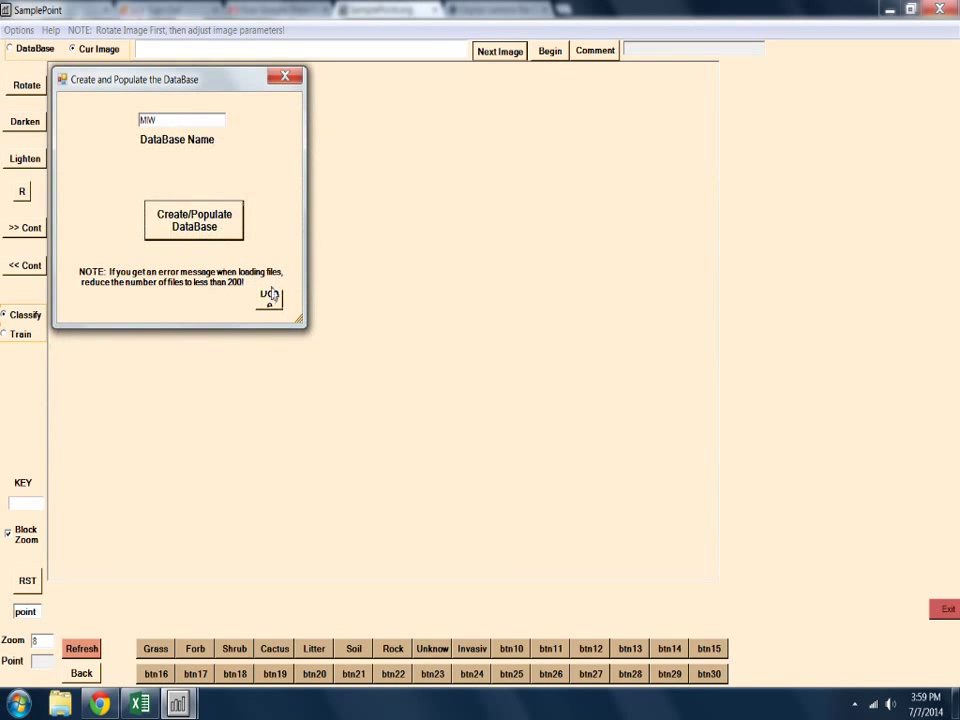
- Finish creating the MIW database, then select and open MIW as the working database
left_click(269, 298)
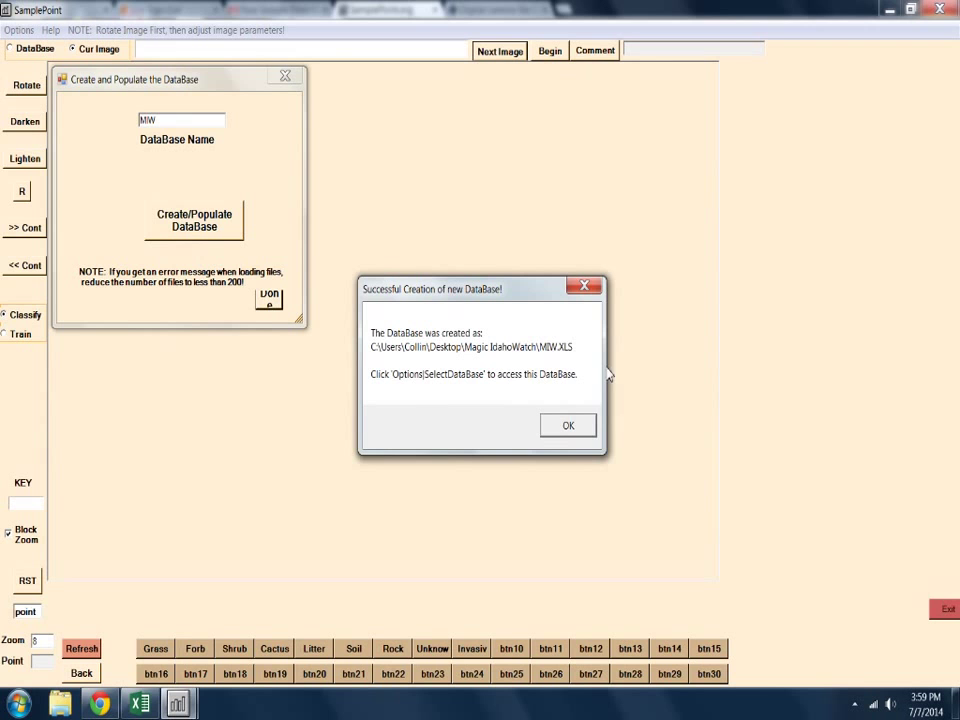
left_click(568, 427)
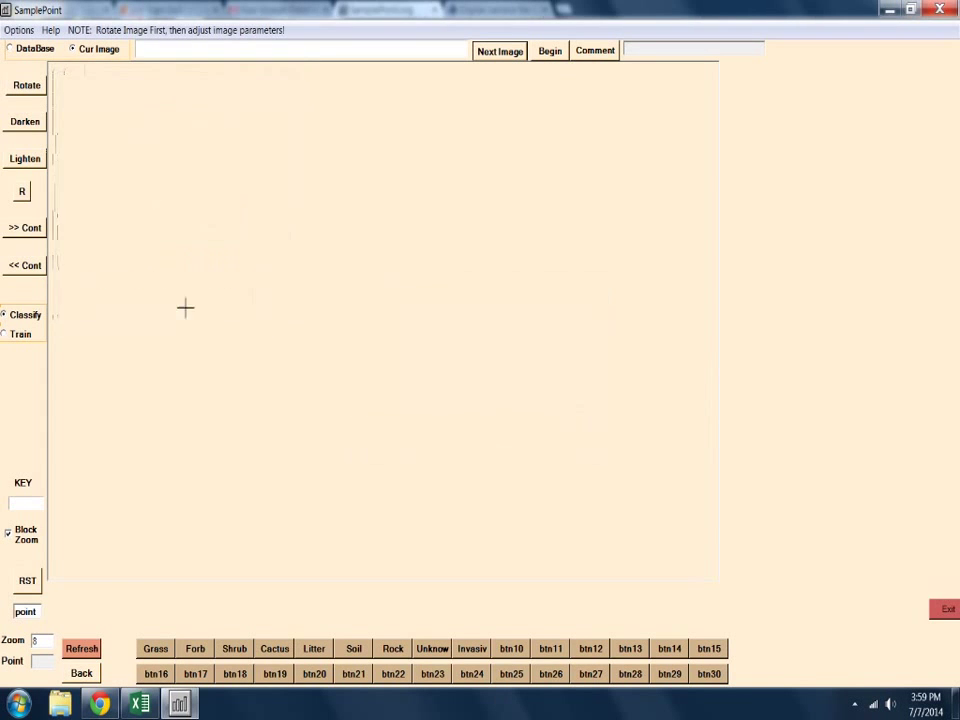
left_click(22, 31)
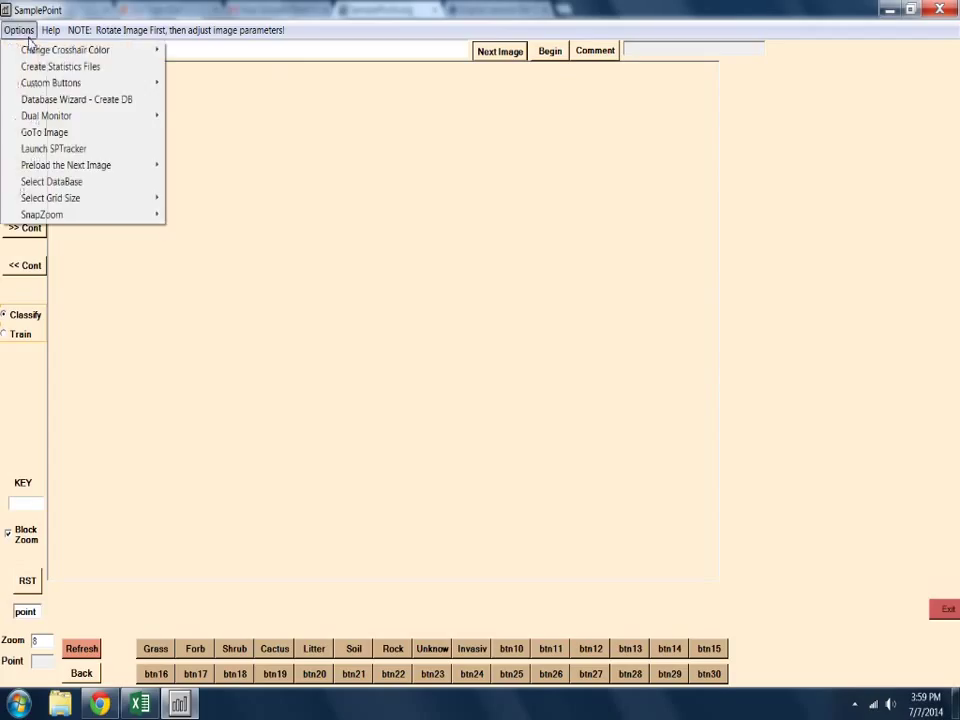
left_click(63, 184)
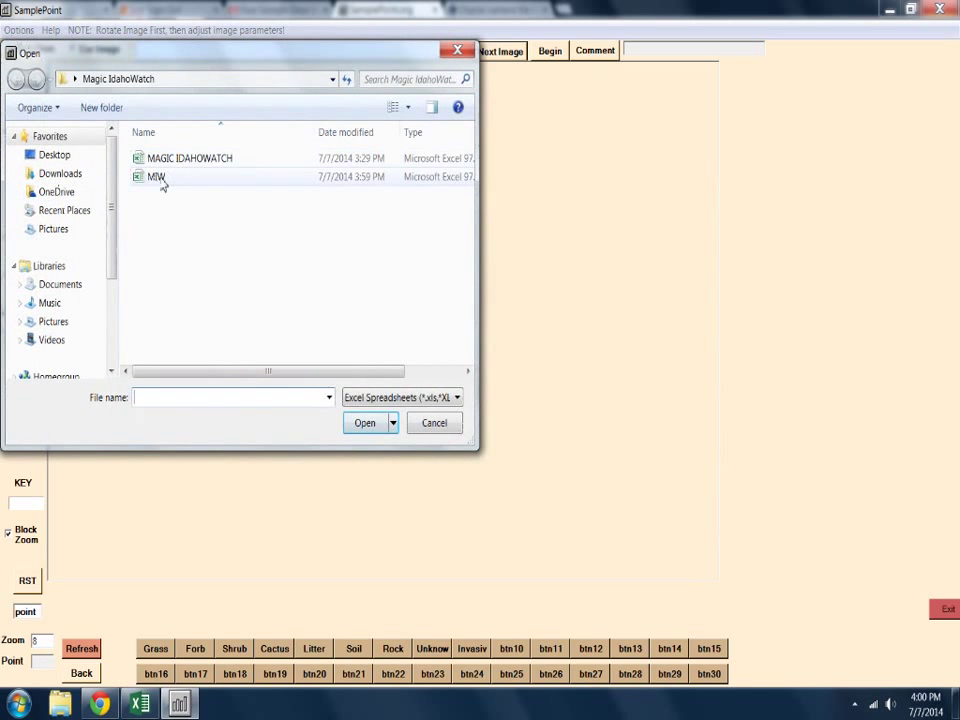
left_click(158, 178)
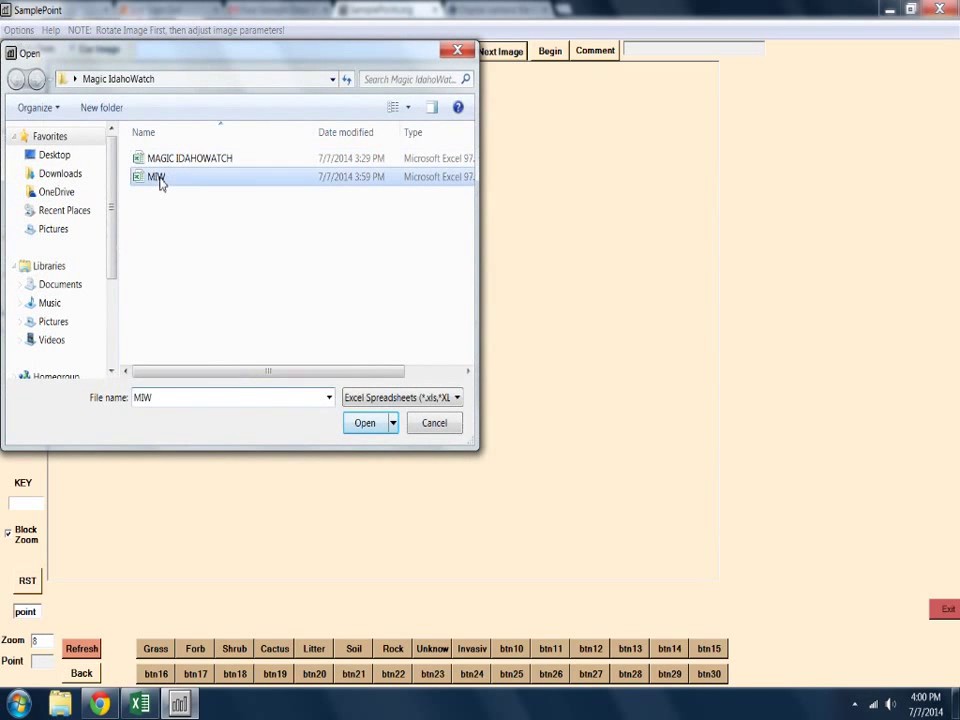
left_click(366, 423)
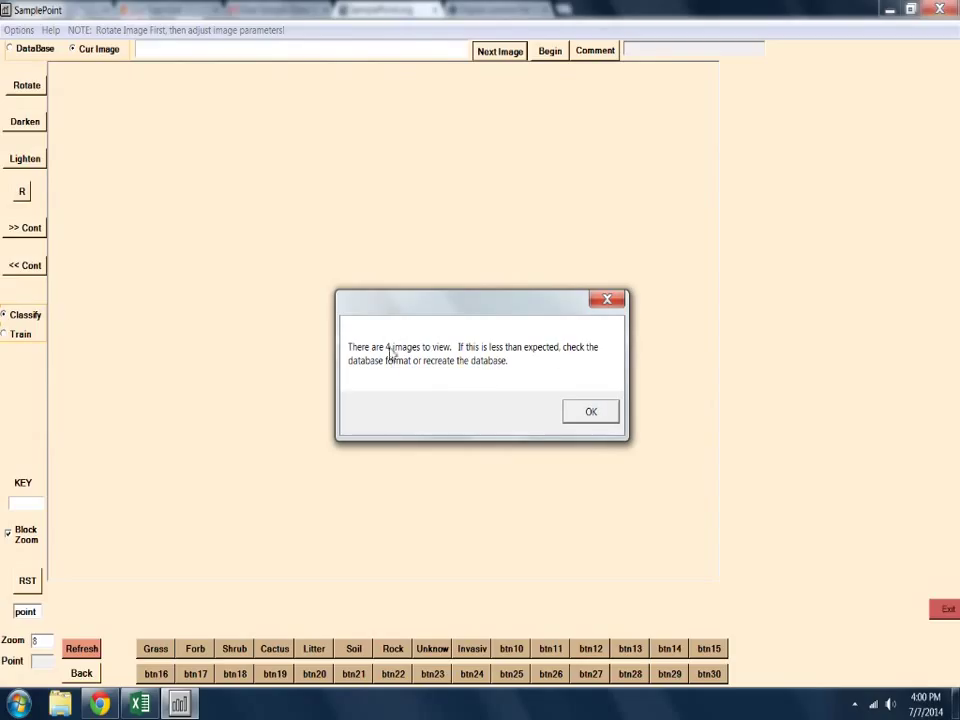
- Acknowledge the 4-images notice, close the Windows balloon, and show the Custom Buttons options
left_click(589, 415)
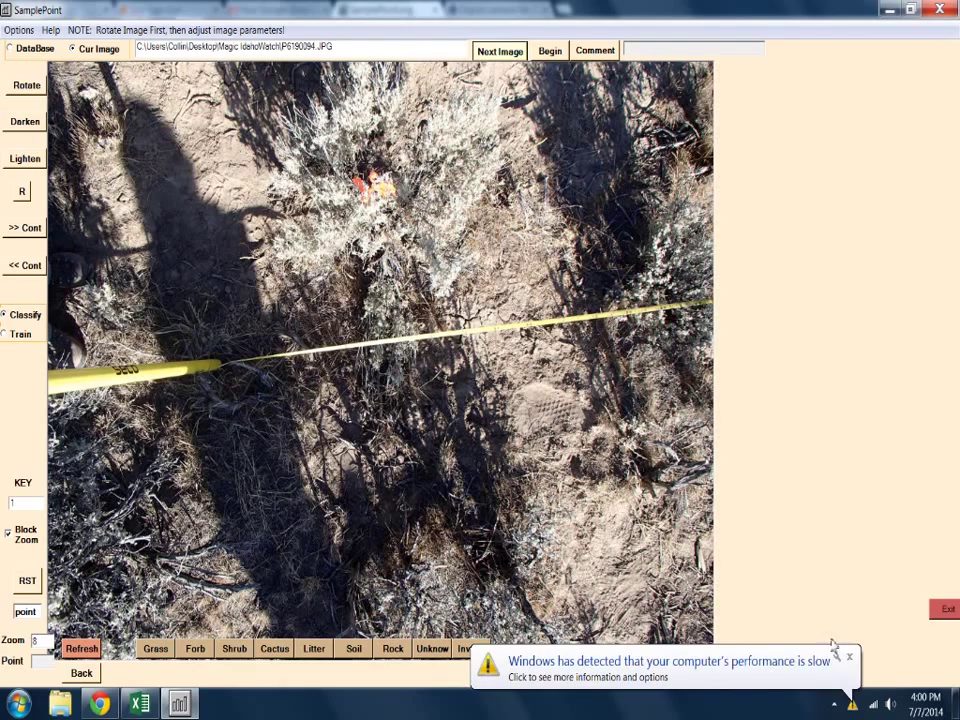
left_click(849, 657)
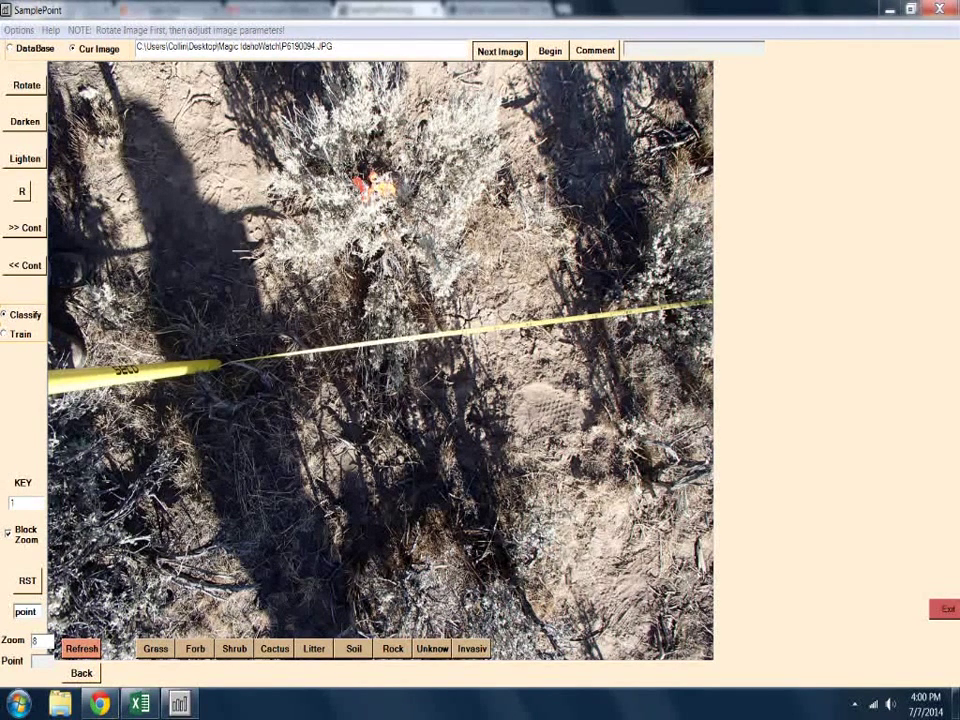
left_click(21, 32)
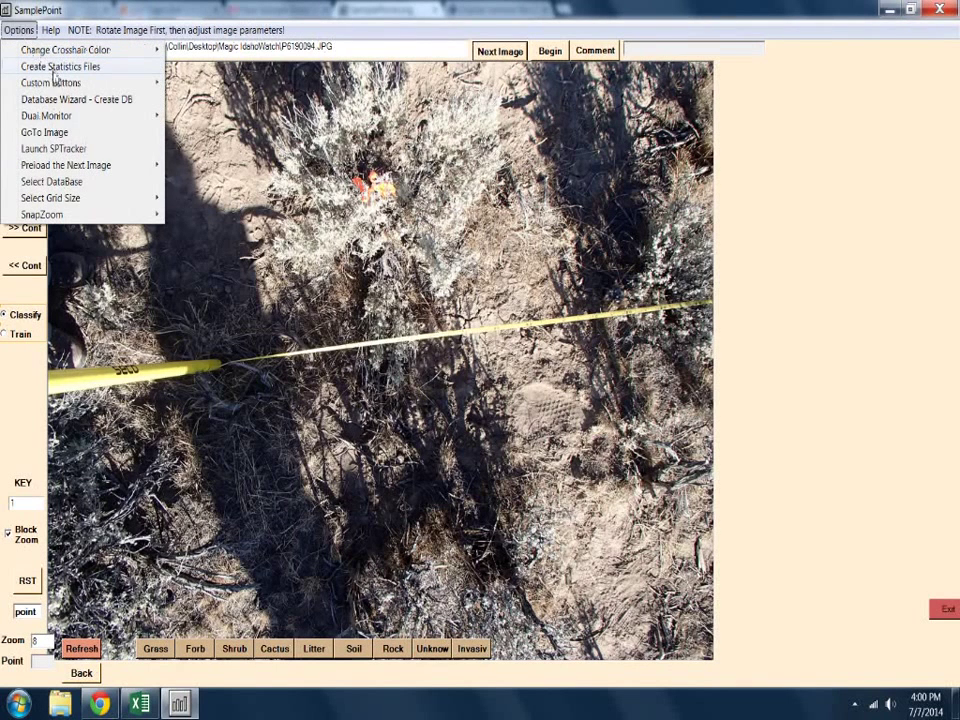
mouse_move(54, 86)
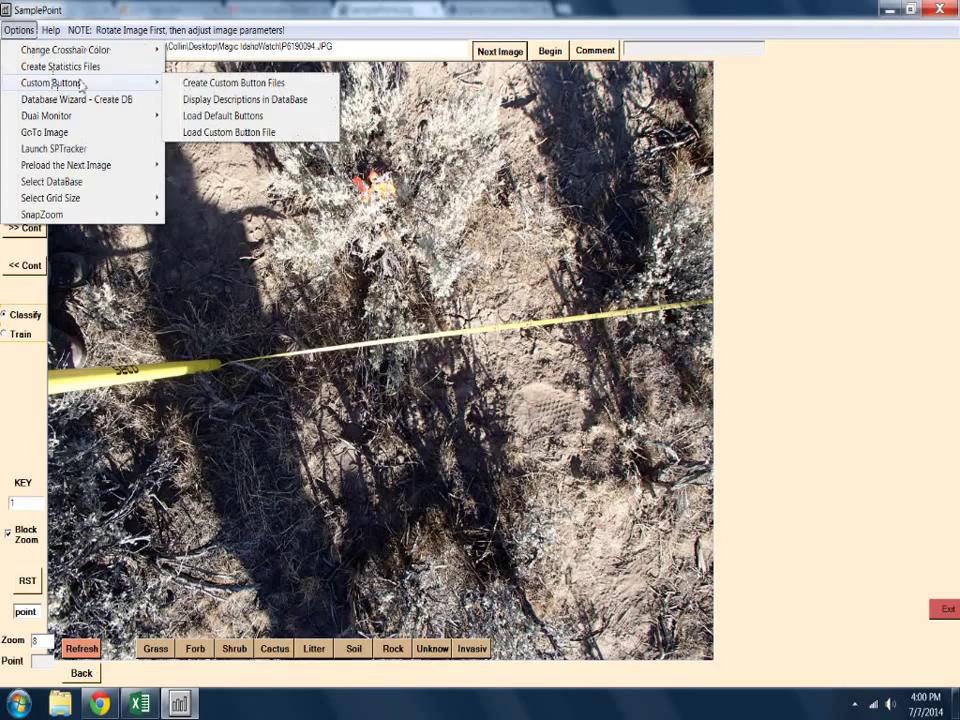
left_click(221, 86)
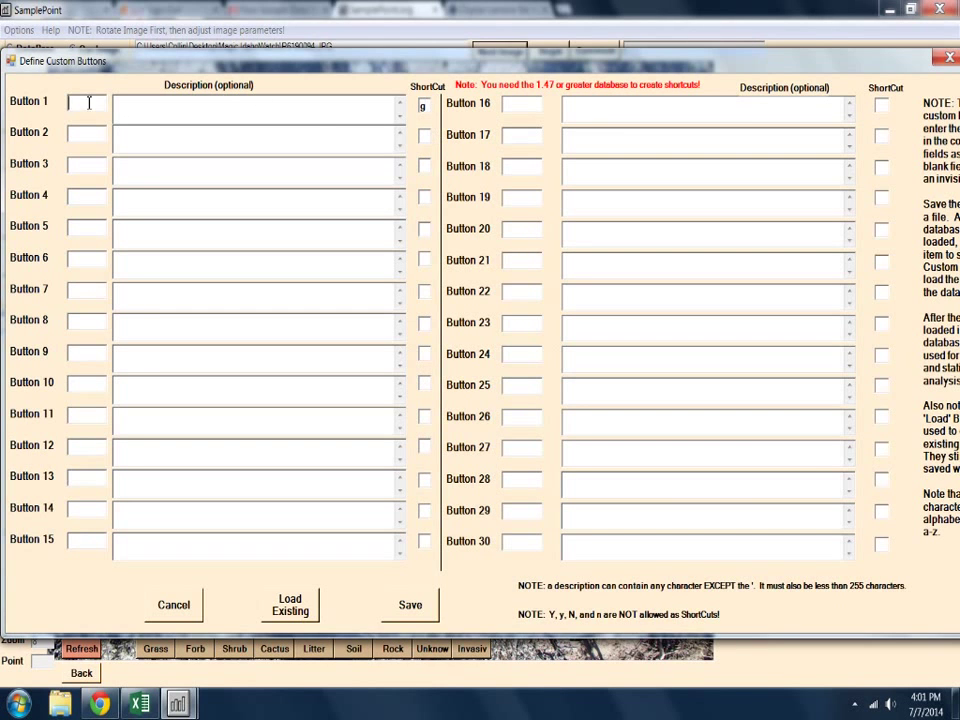
type("Grass")
left_click(182, 605)
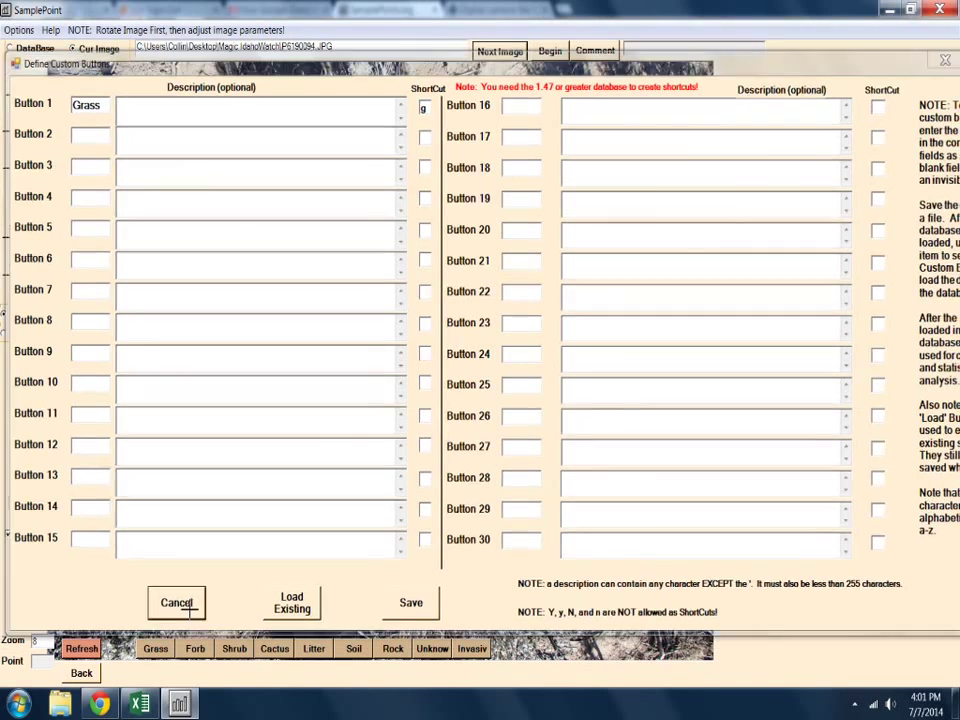
- Load the MIW2.Btn custom button set, then open the Windows slow-performance warning
left_click(18, 30)
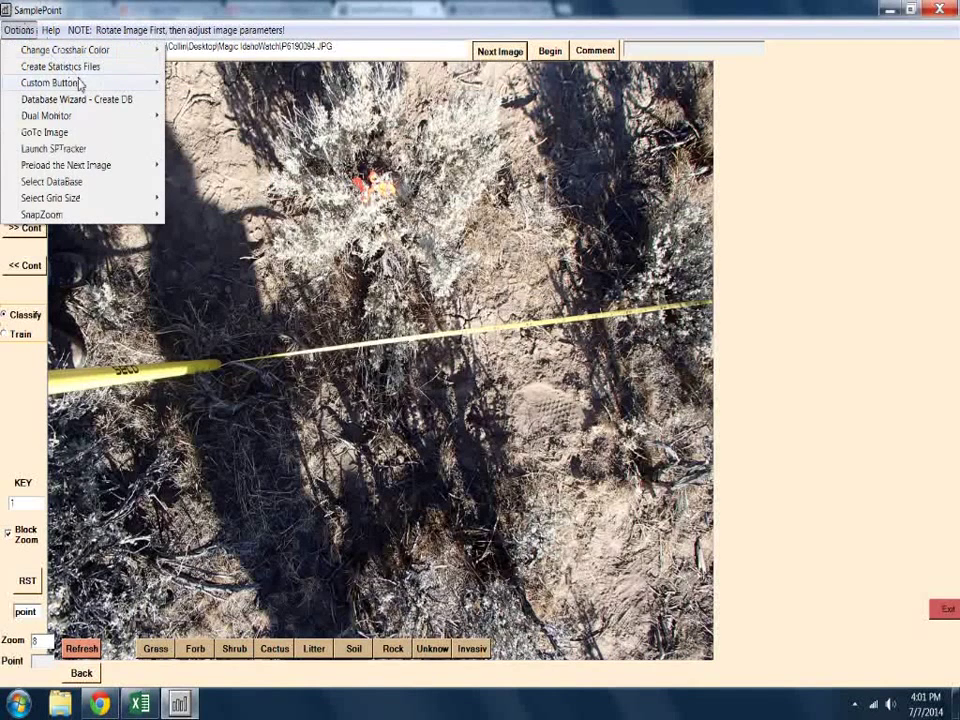
mouse_move(62, 82)
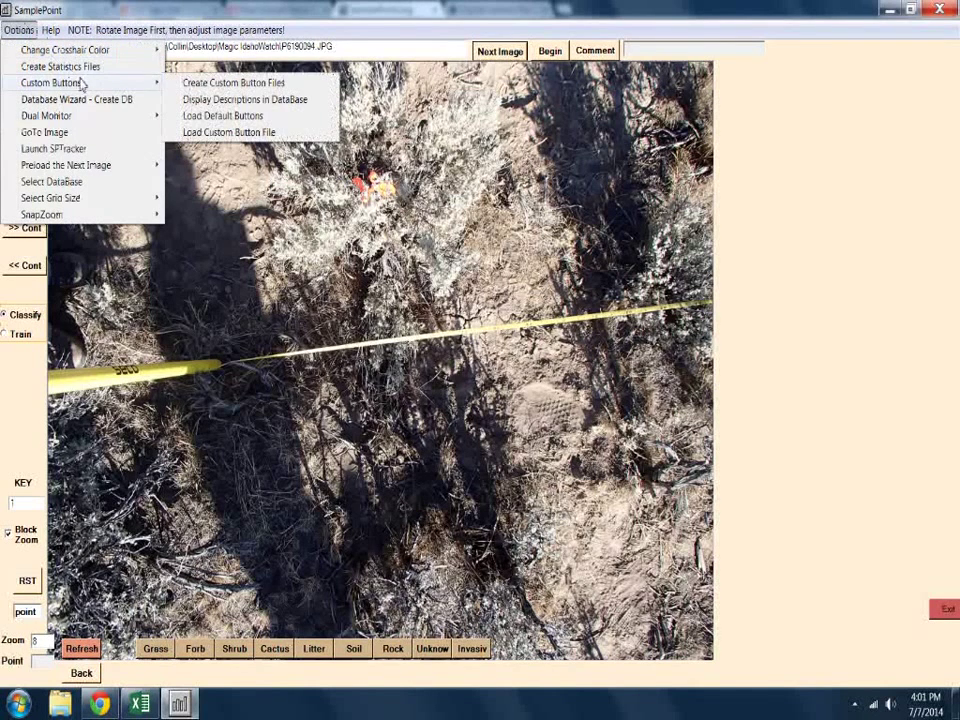
left_click(240, 132)
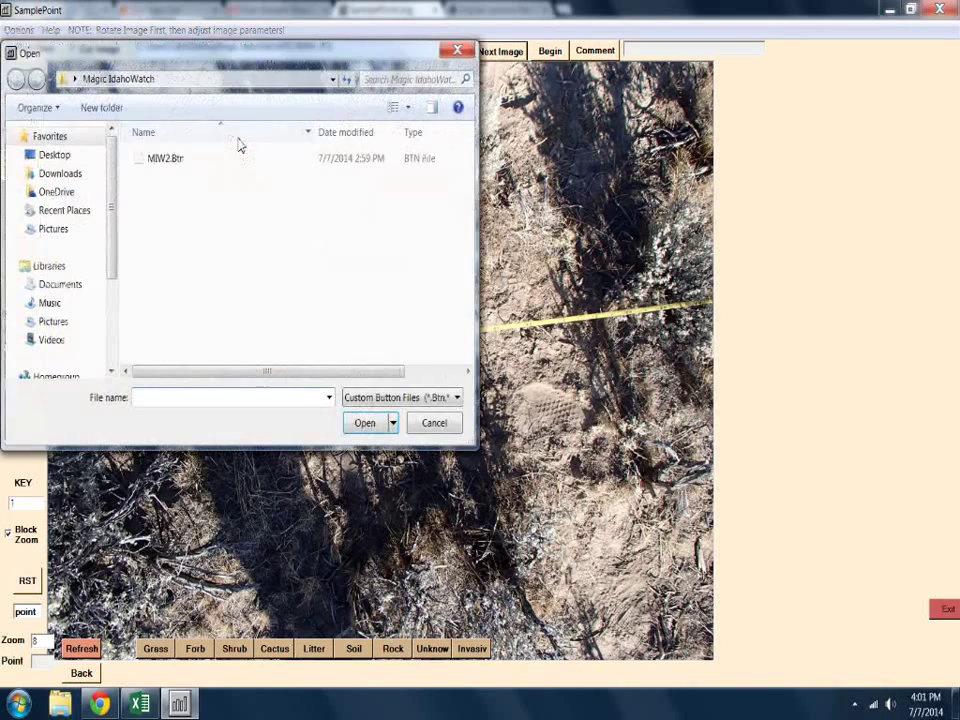
left_click(162, 160)
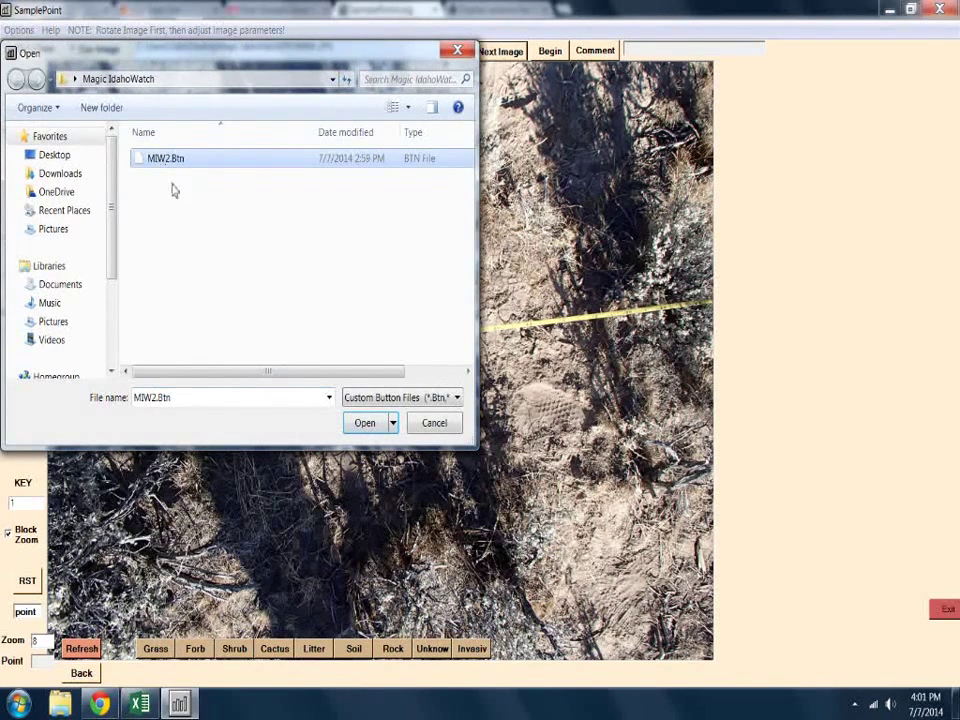
left_click(362, 424)
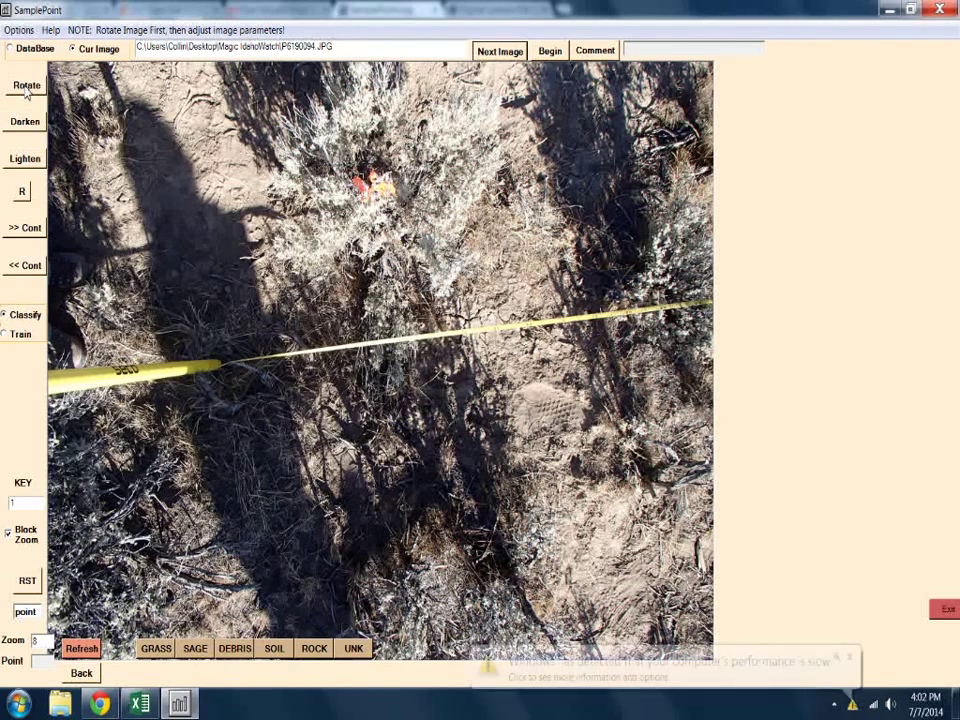
left_click(837, 658)
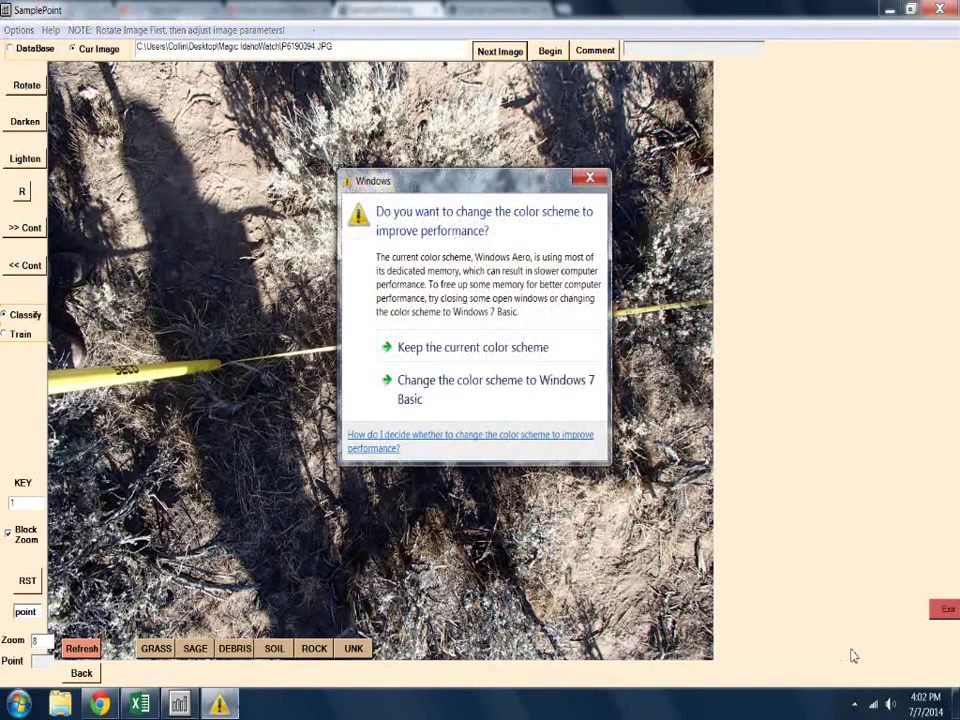
- Close the colour-scheme prompt, begin classifying P6190094, and uncheck Block Zoom
left_click(590, 178)
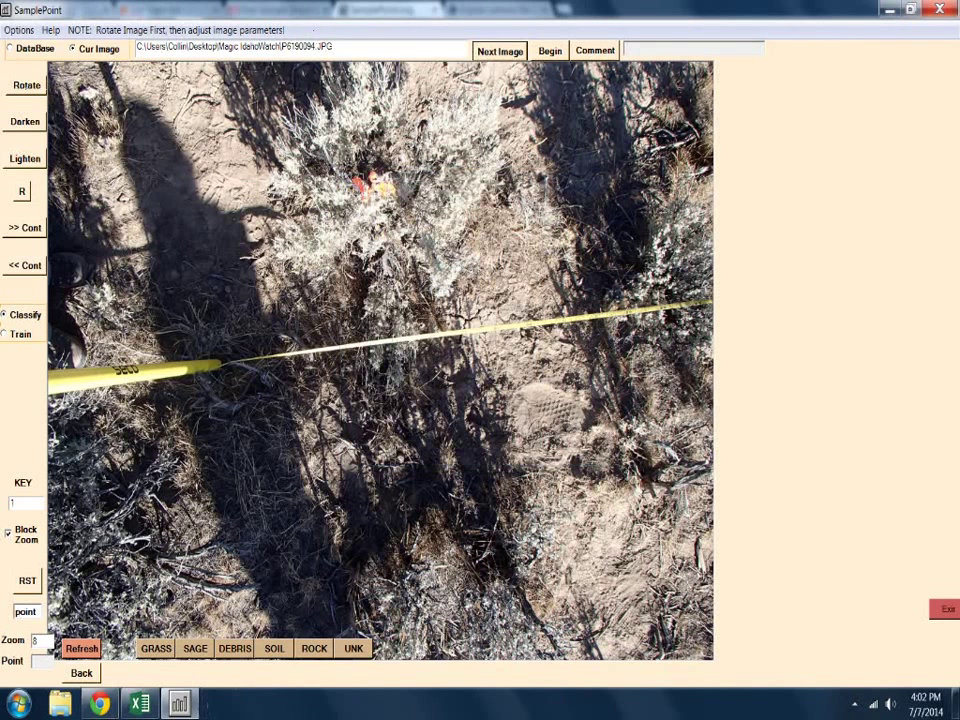
left_click(549, 51)
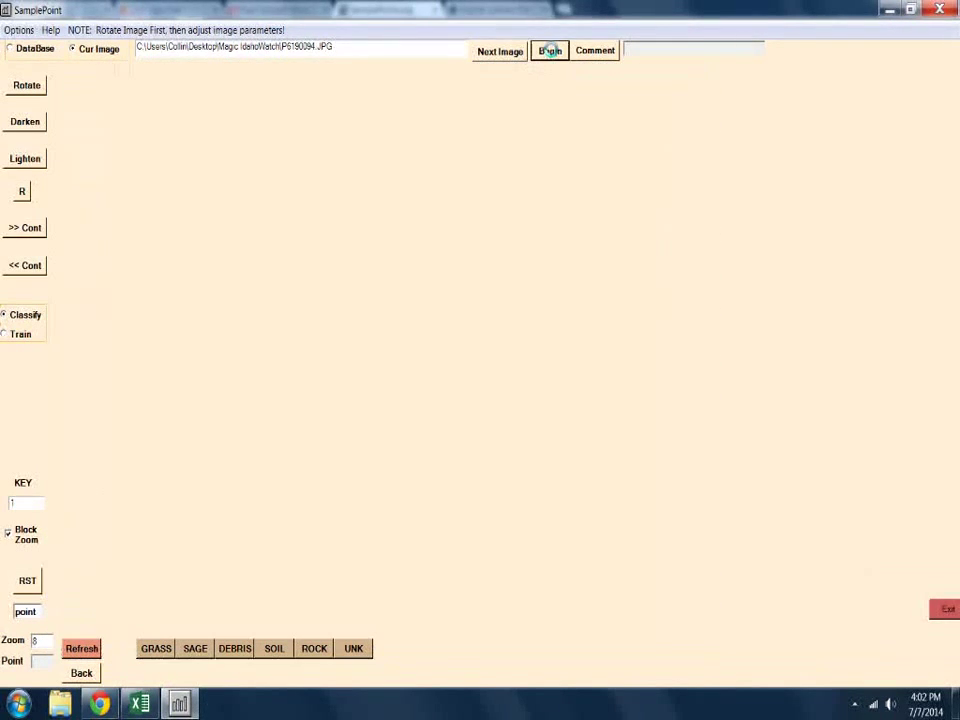
left_click(8, 532)
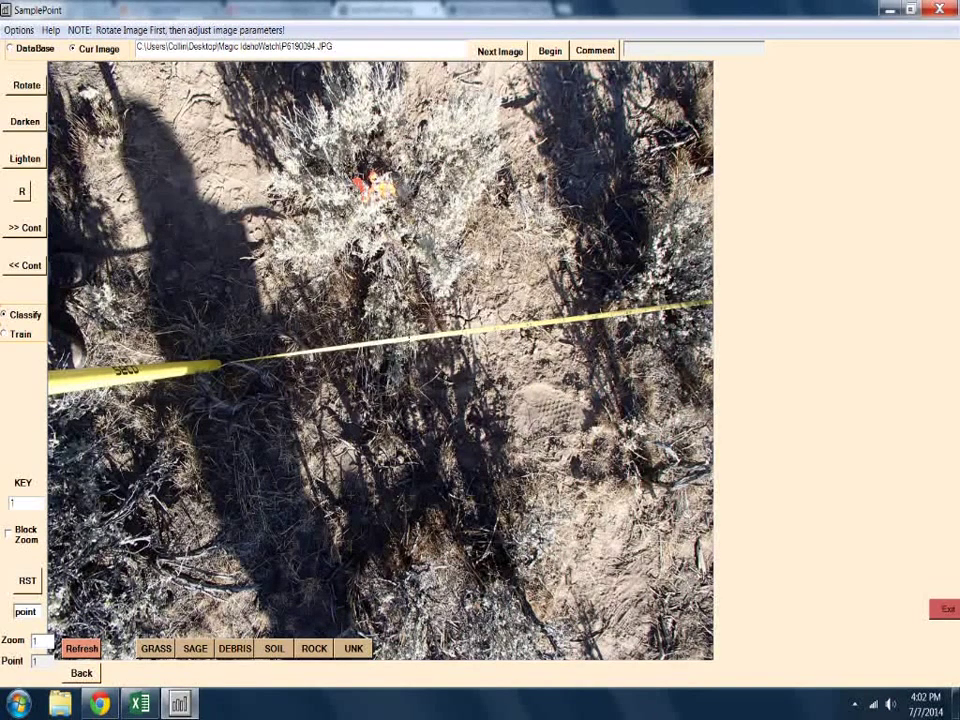
- Darken twice, lighten, raise then lower contrast twice, reset, and show crosshair colour choices
left_click(32, 122)
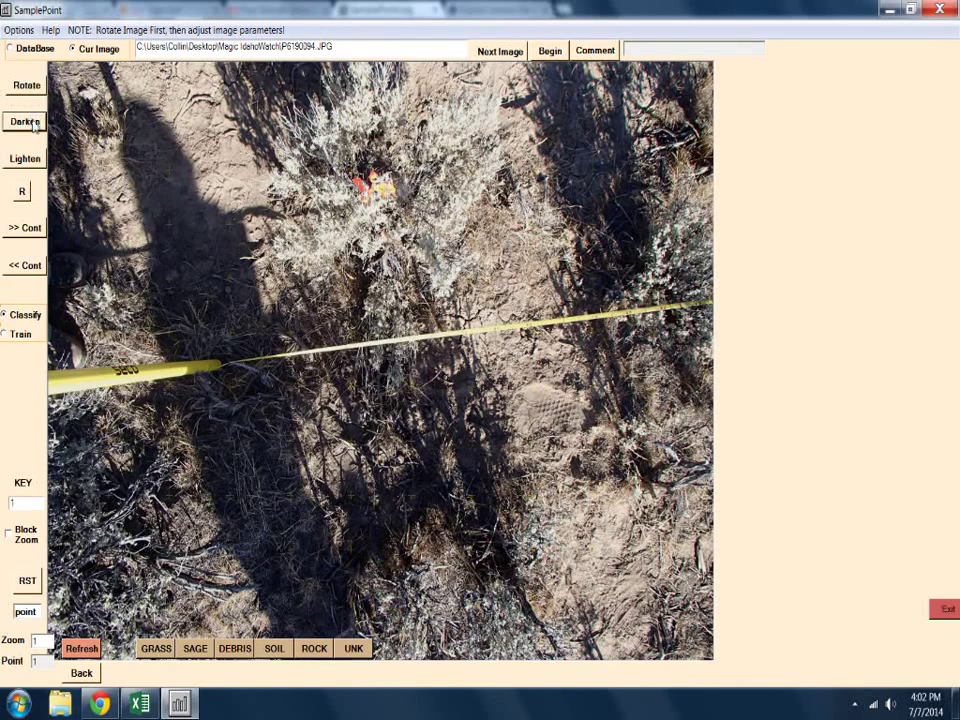
left_click(30, 121)
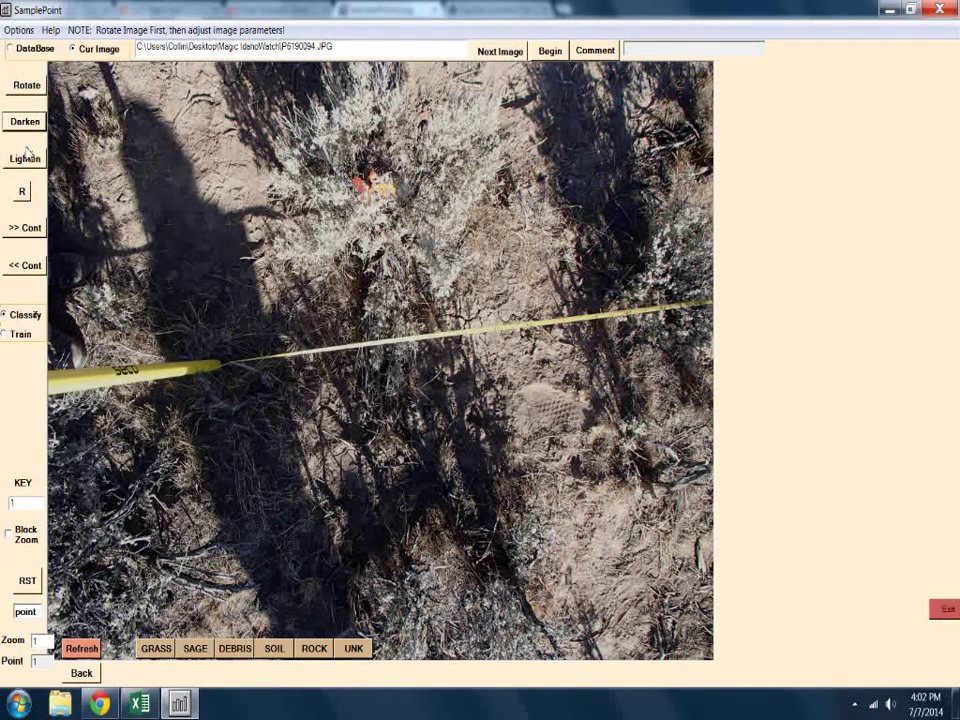
left_click(25, 158)
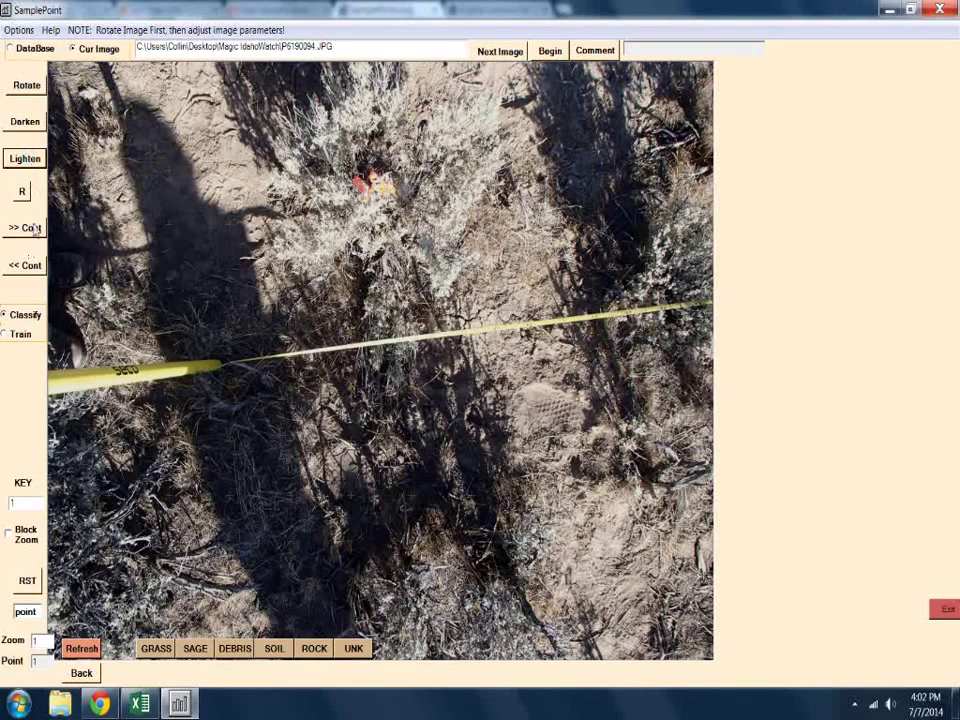
left_click(34, 229)
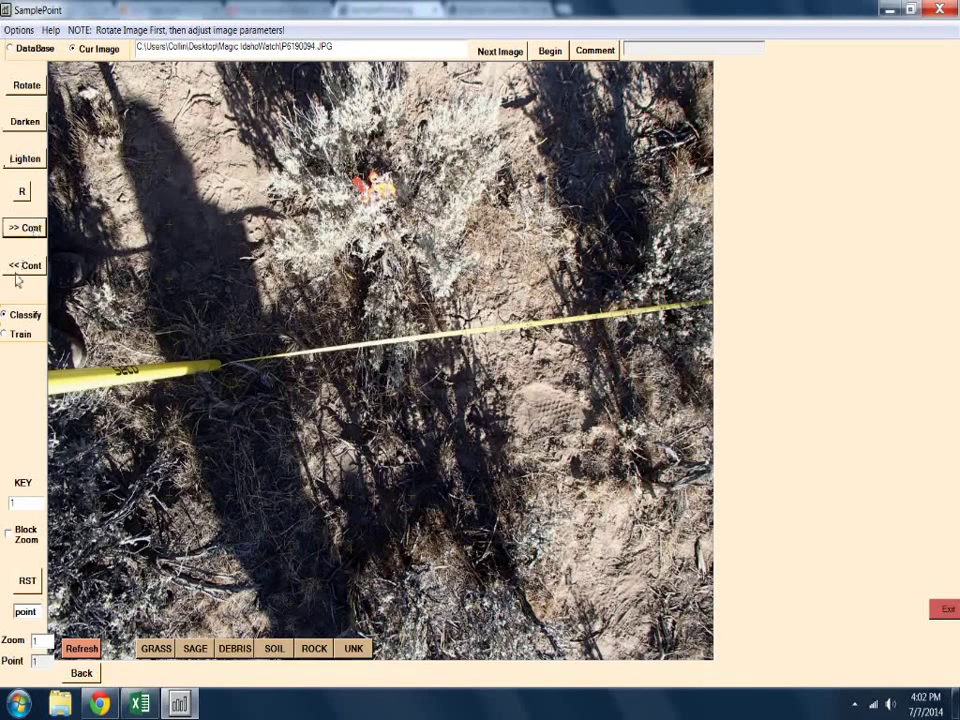
left_click(20, 268)
left_click(20, 268)
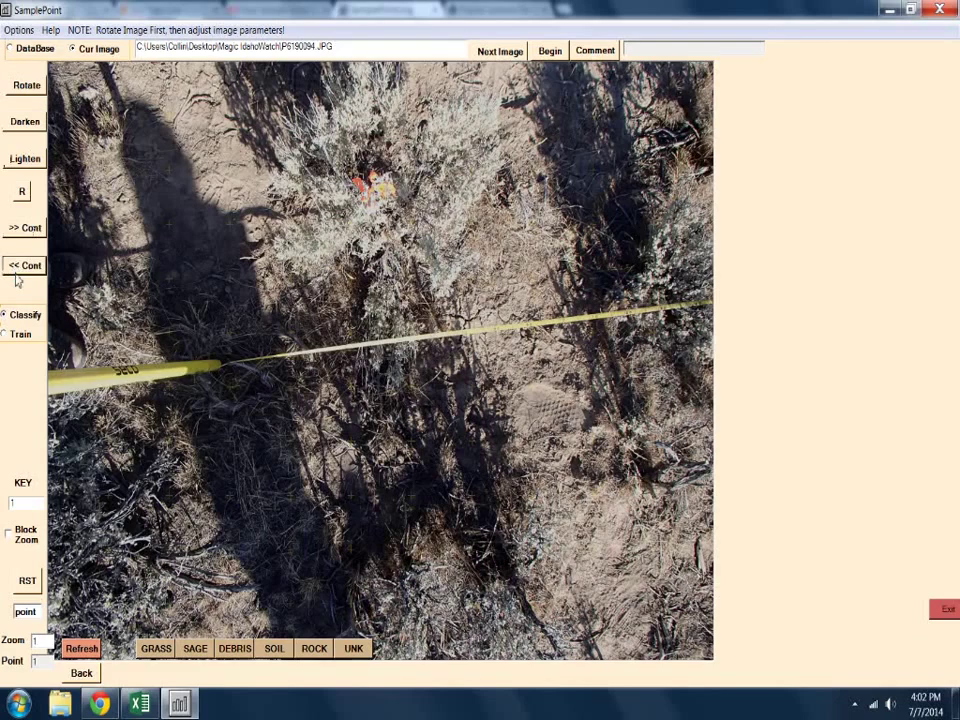
left_click(23, 192)
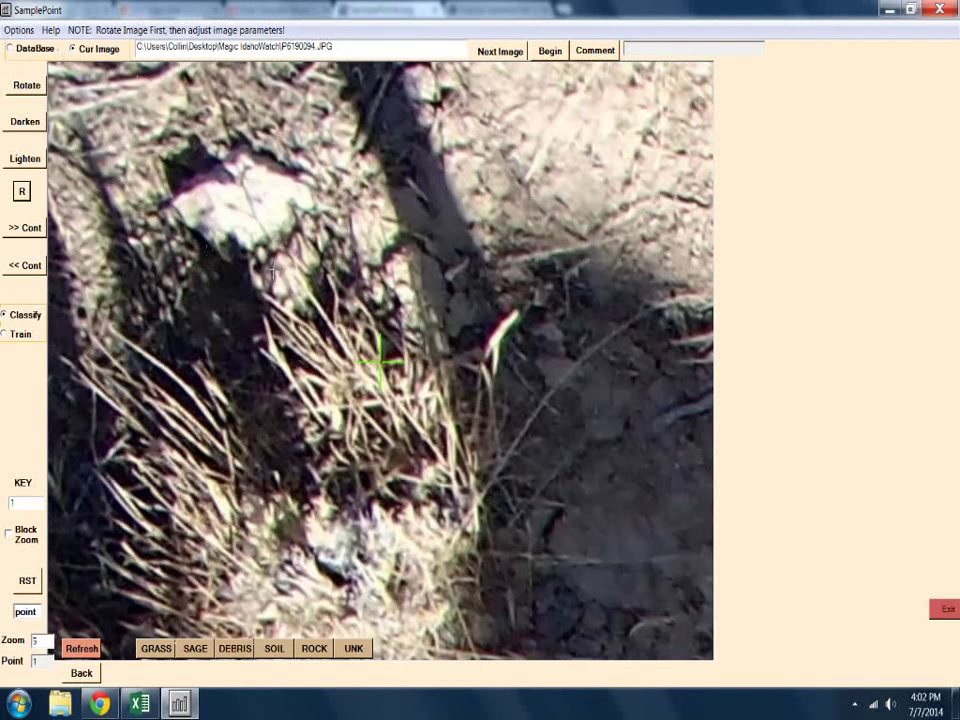
left_click(19, 30)
mouse_move(22, 48)
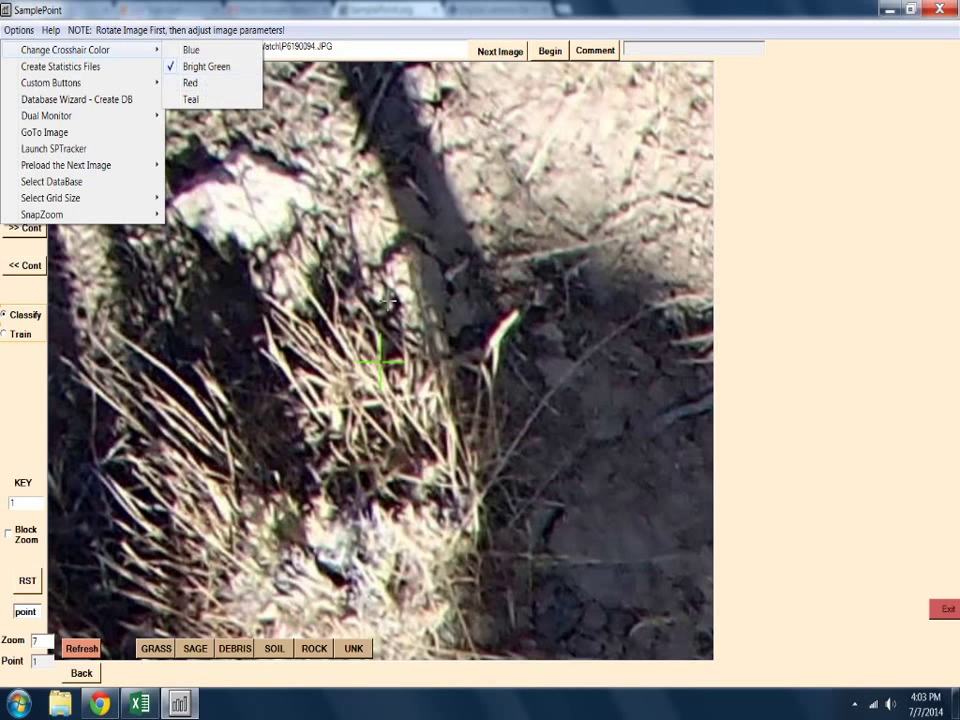
- Keep the bright green crosshair and change the photo's zoom with the mouse wheel
left_click(291, 228)
scroll(380, 312, "down", 2)
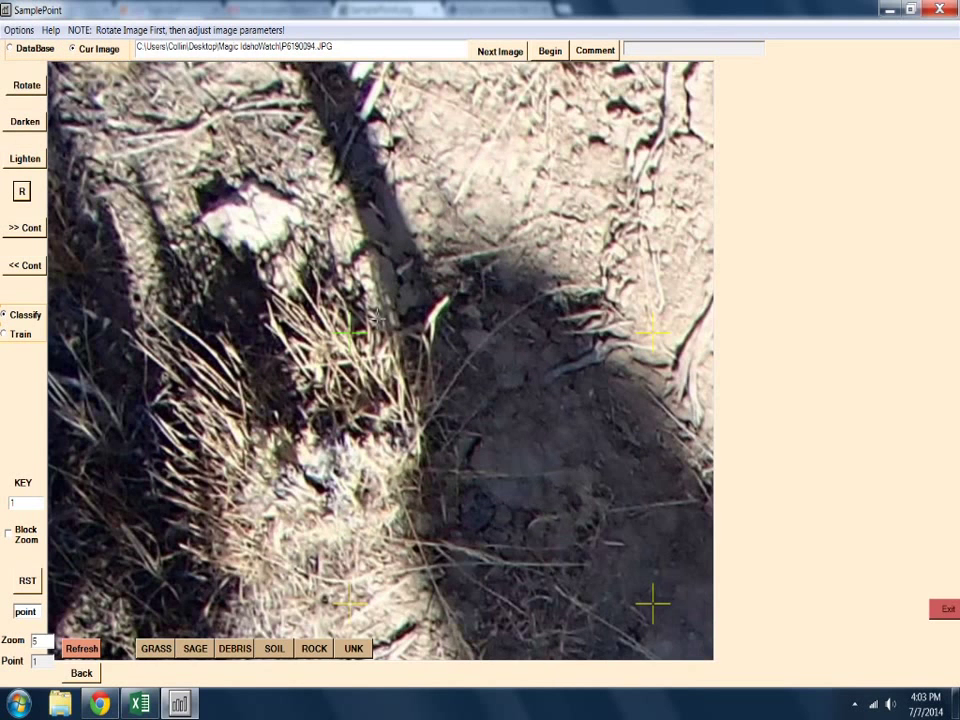
scroll(374, 318, "down", 2)
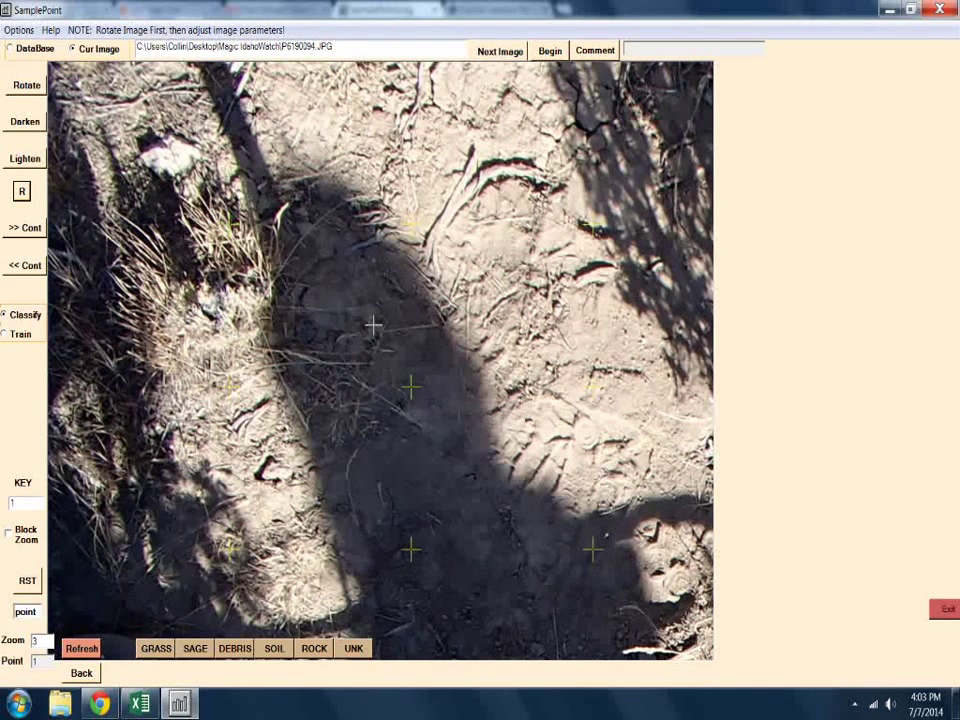
scroll(373, 325, "up", 2)
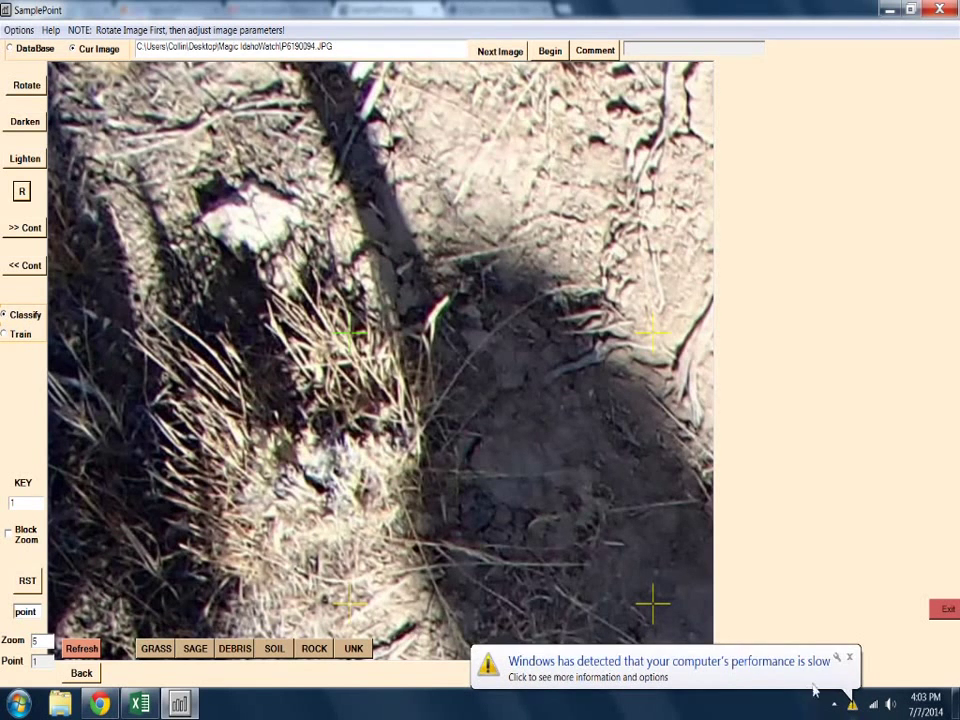
left_click(849, 658)
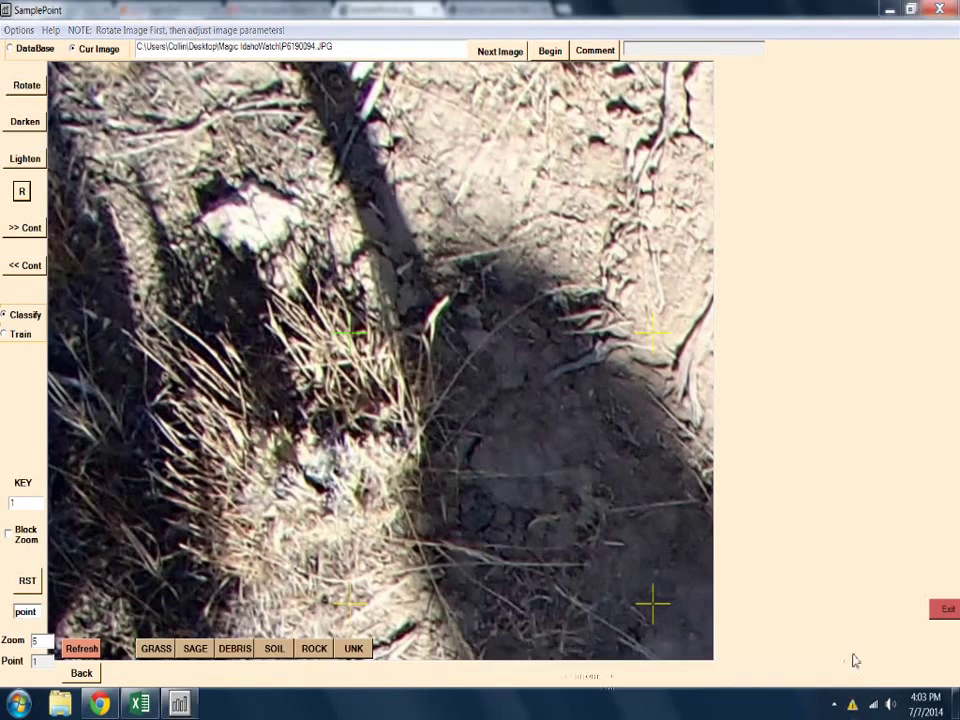
left_click(26, 336)
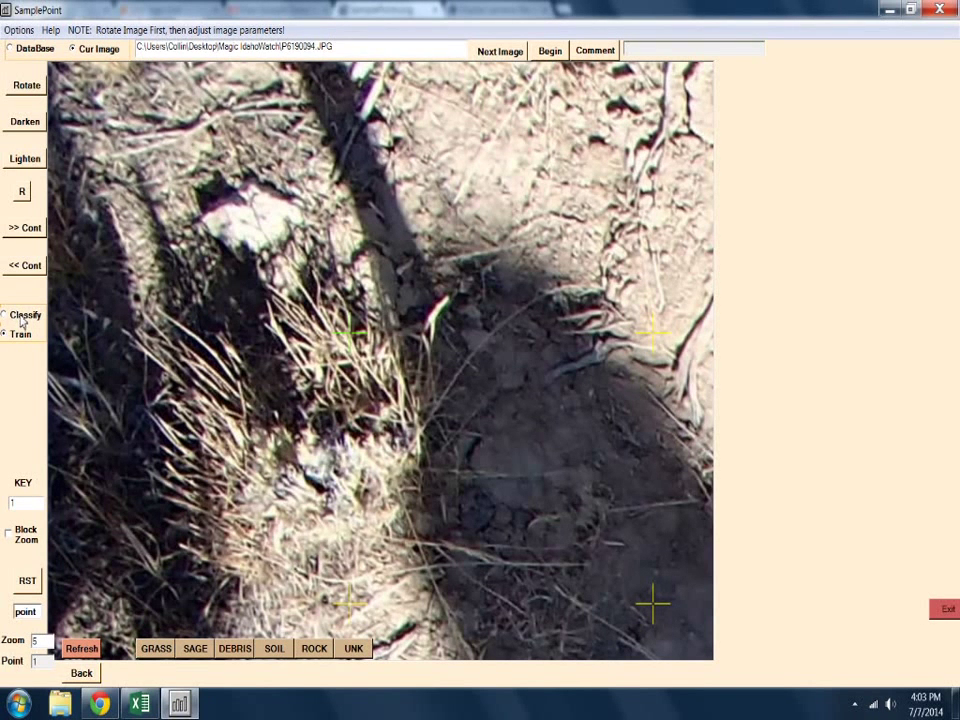
left_click(22, 316)
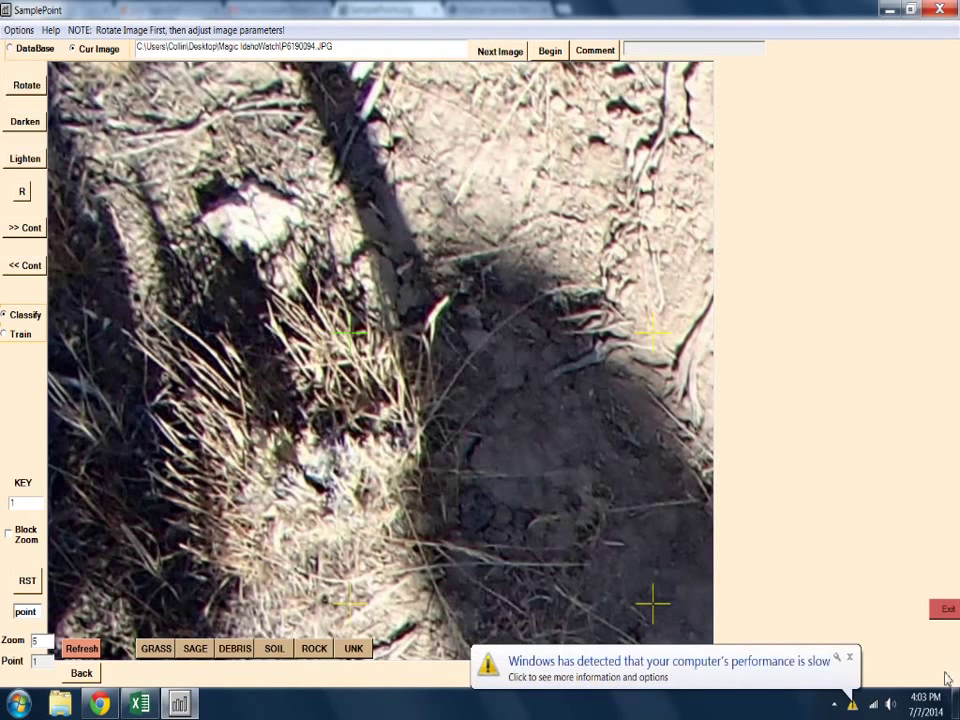
left_click(849, 658)
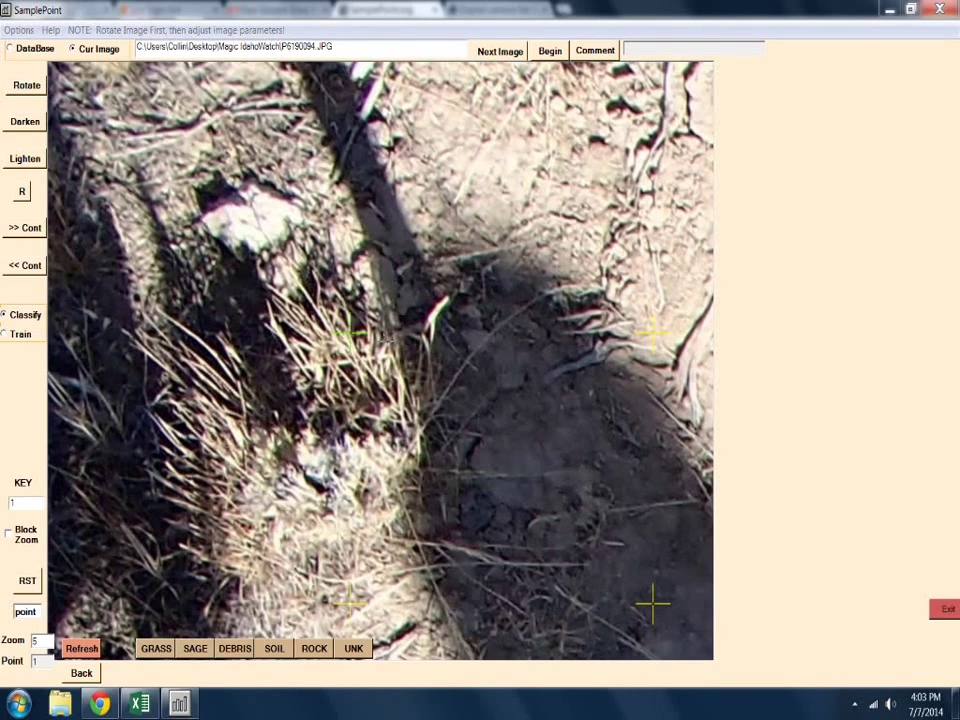
- Set the photo's zoom level to 3, trying 5 before returning to 3
scroll(384, 405, "up", 2)
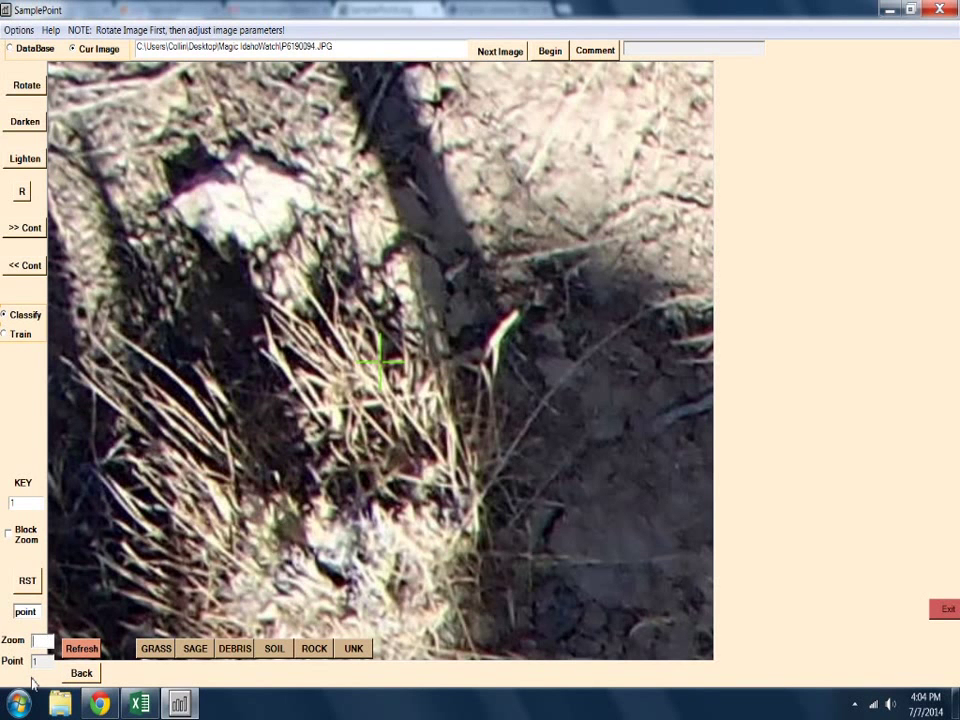
type("3")
left_click(66, 648)
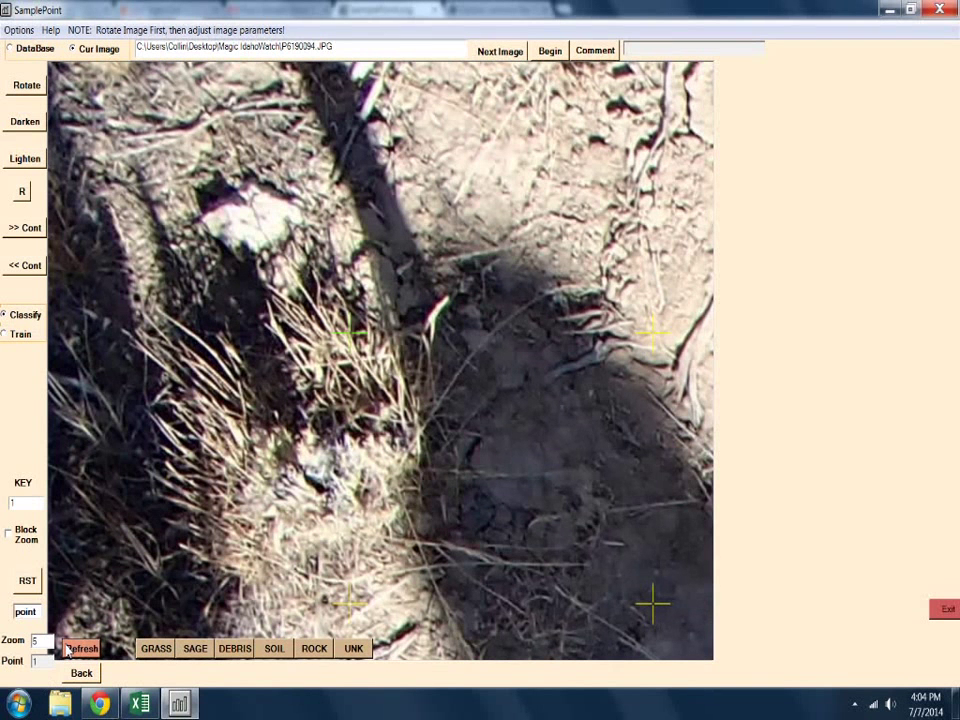
type("5")
key("BackSpace")
type("3")
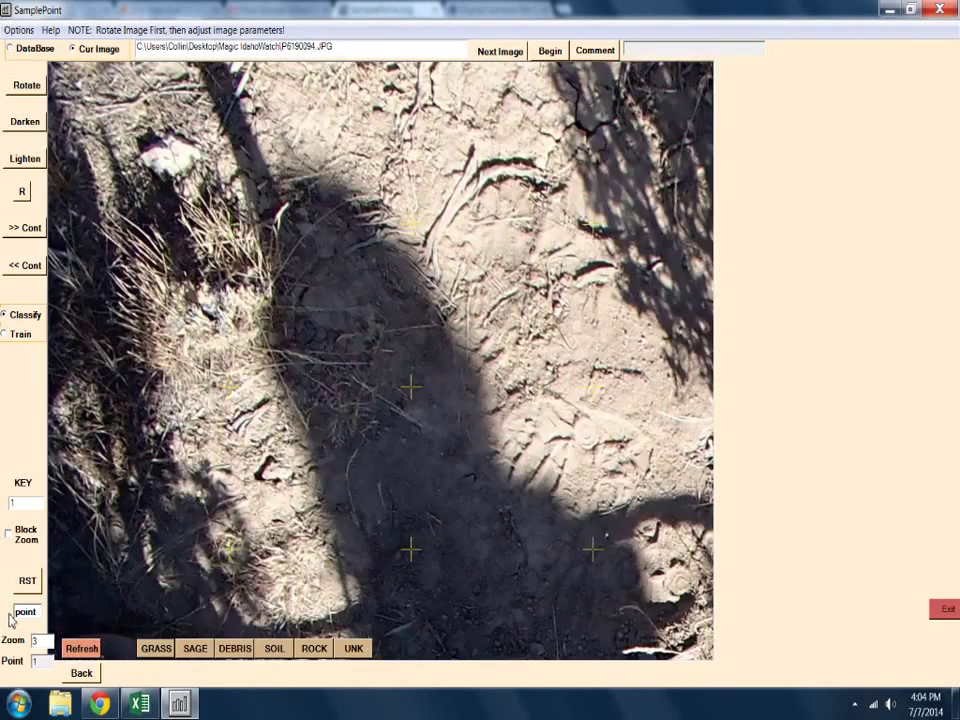
- Switch the zoom level between 1 and 5, finishing at zoom level 3
key("BackSpace")
type("1")
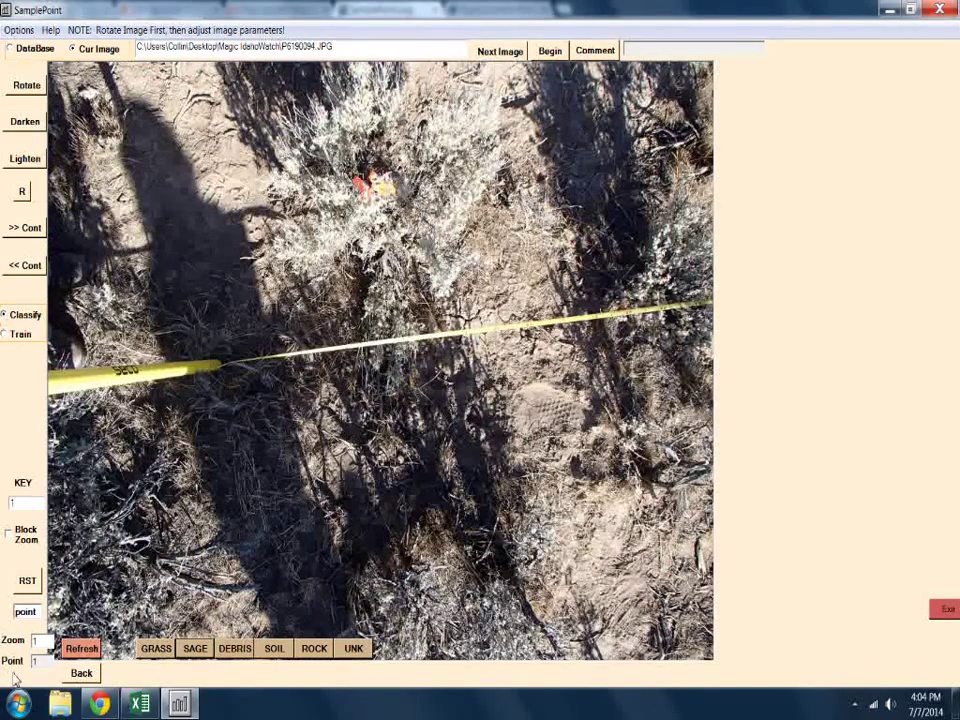
key("BackSpace")
type("5")
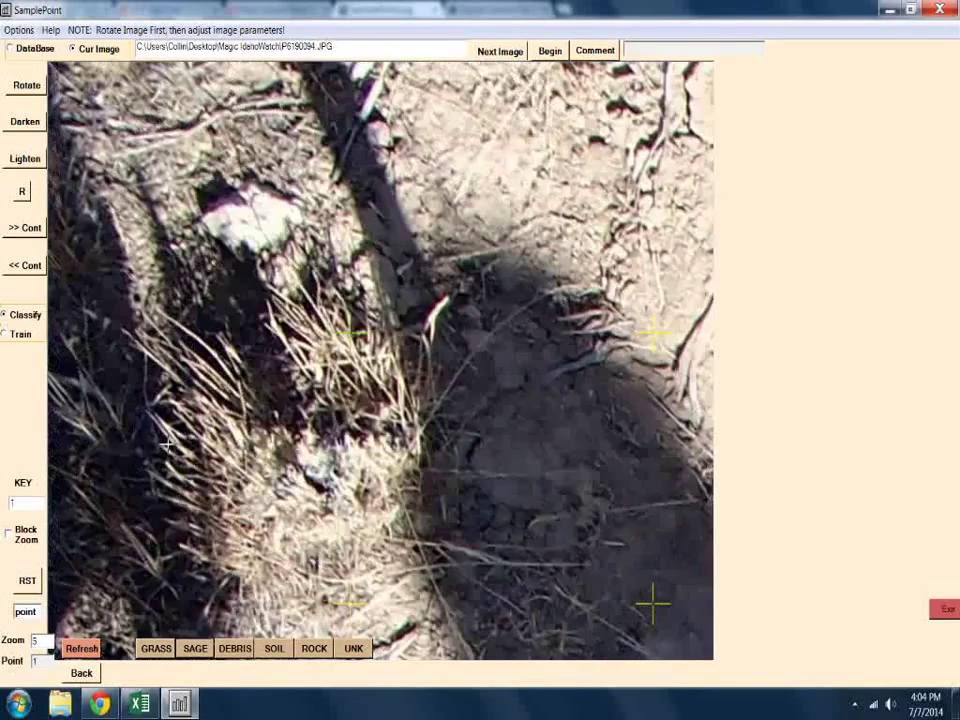
key("BackSpace")
type("1")
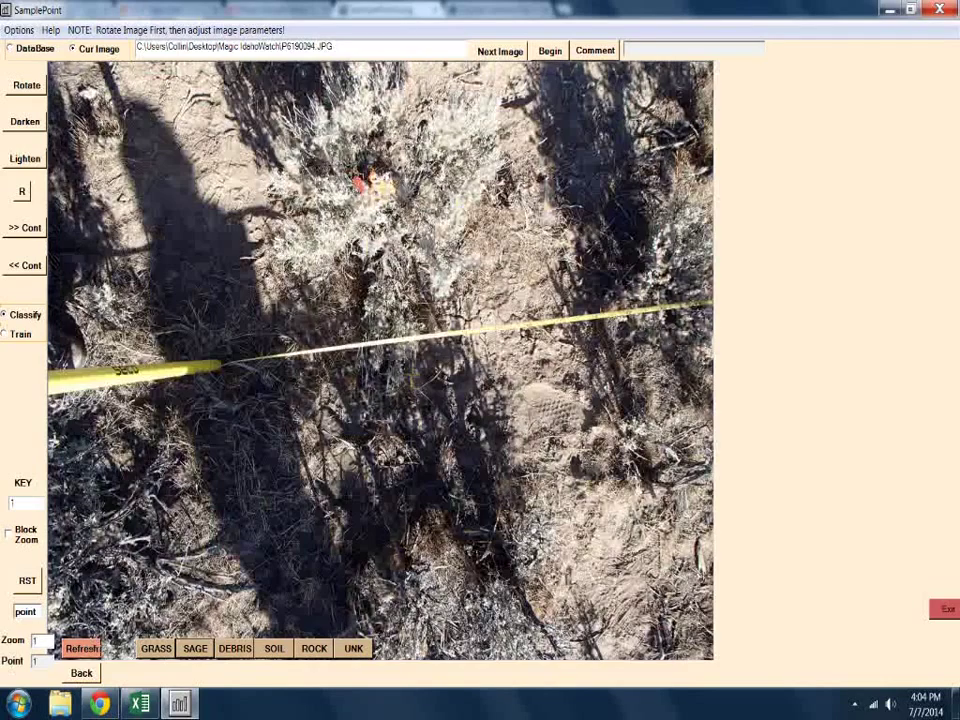
key("BackSpace")
type("3")
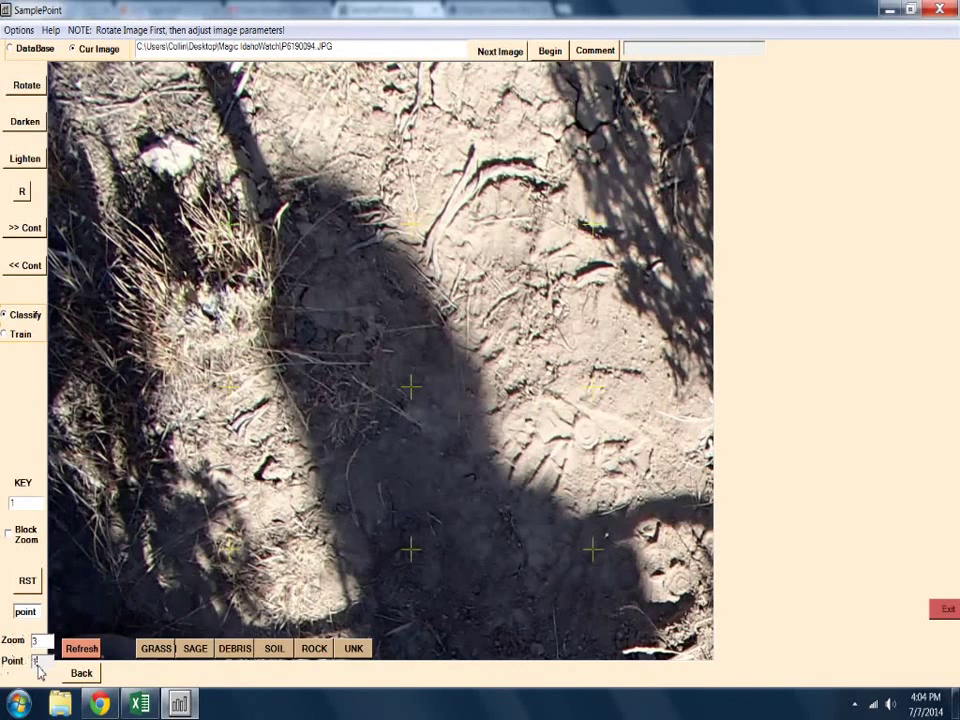
- Enter 99 as the target point on photo P6190094 and jump straight to sample point 99
double_click(31, 662)
type("1")
double_click(25, 606)
left_click_drag(37, 611, 18, 614)
type("99")
left_click(28, 582)
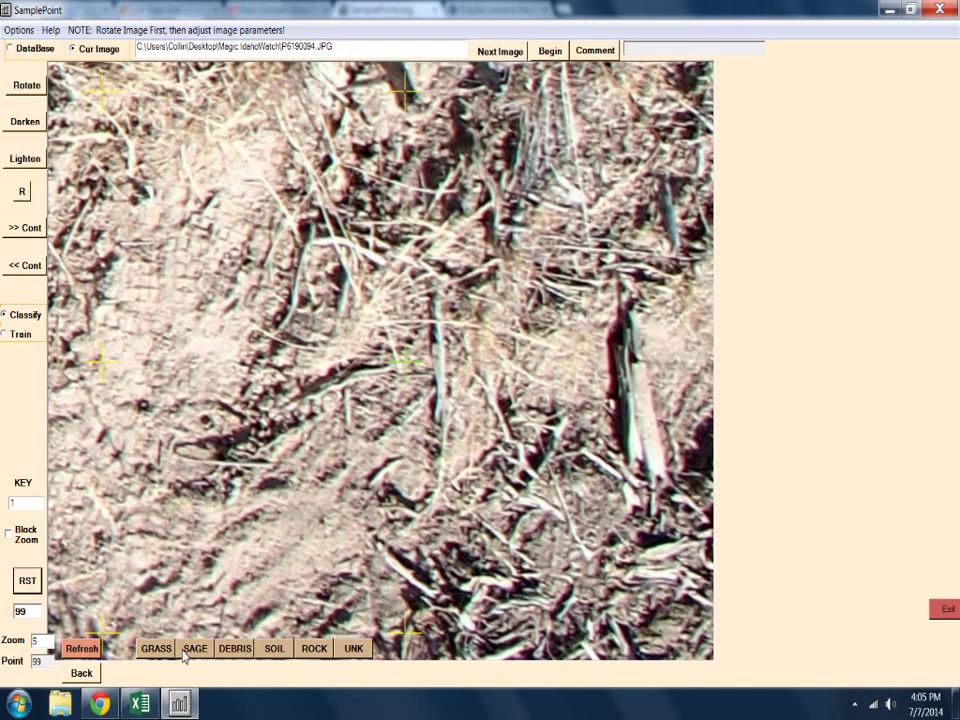
- Classify point 99 as GRASS and the final point as DEBRIS, then load photo P6190095
left_click(160, 652)
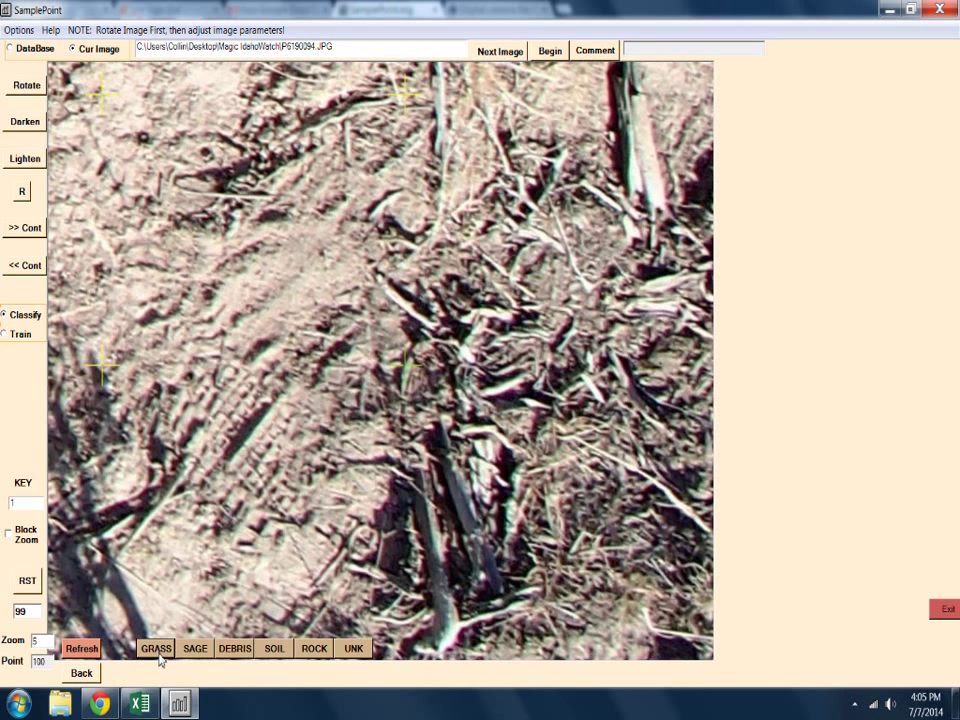
left_click(224, 651)
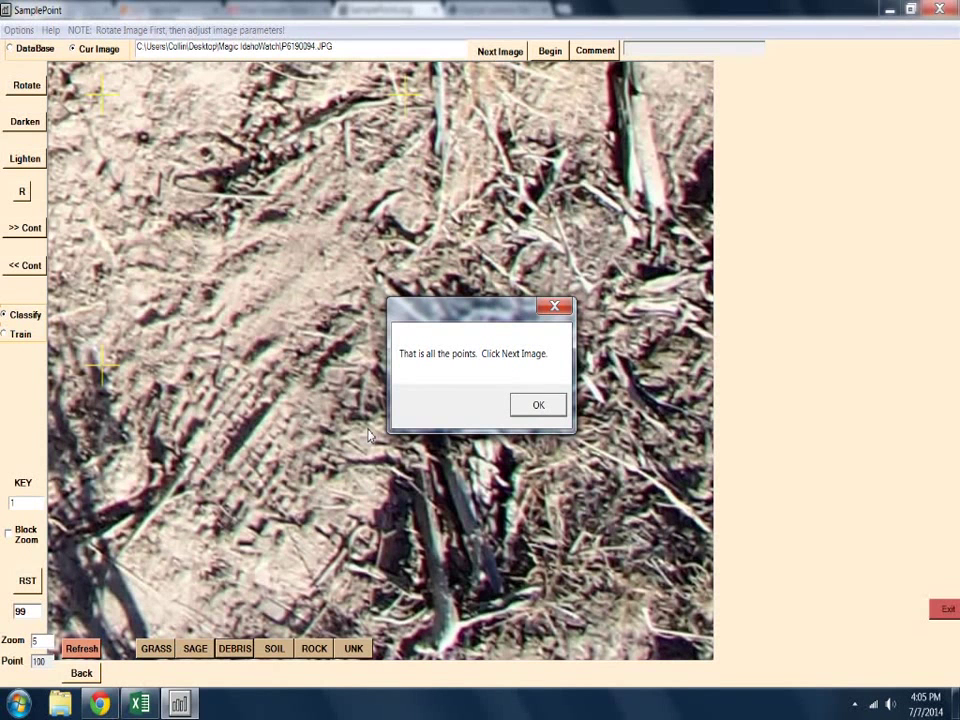
left_click(520, 410)
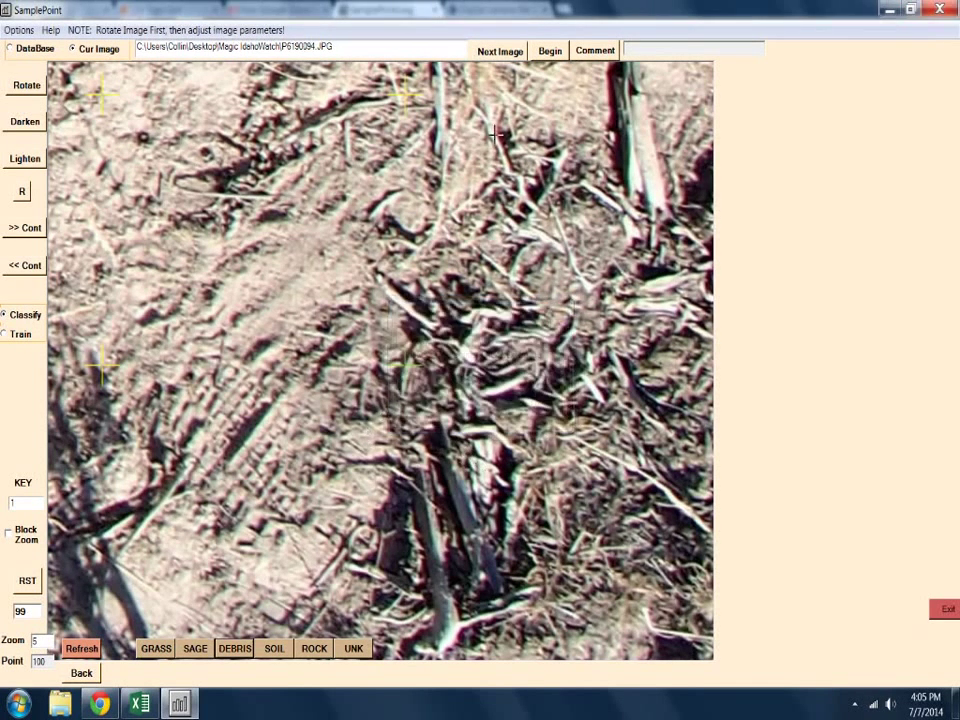
left_click(502, 52)
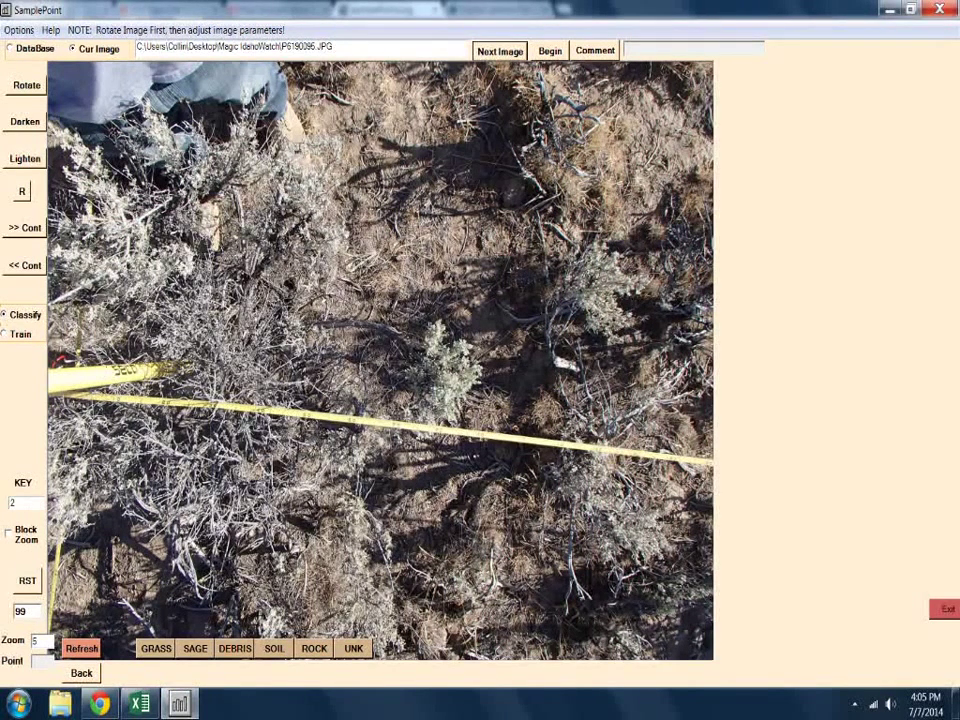
- Advance to photo P6190096, then return to image 2 with GoTo Image key 2
left_click(492, 54)
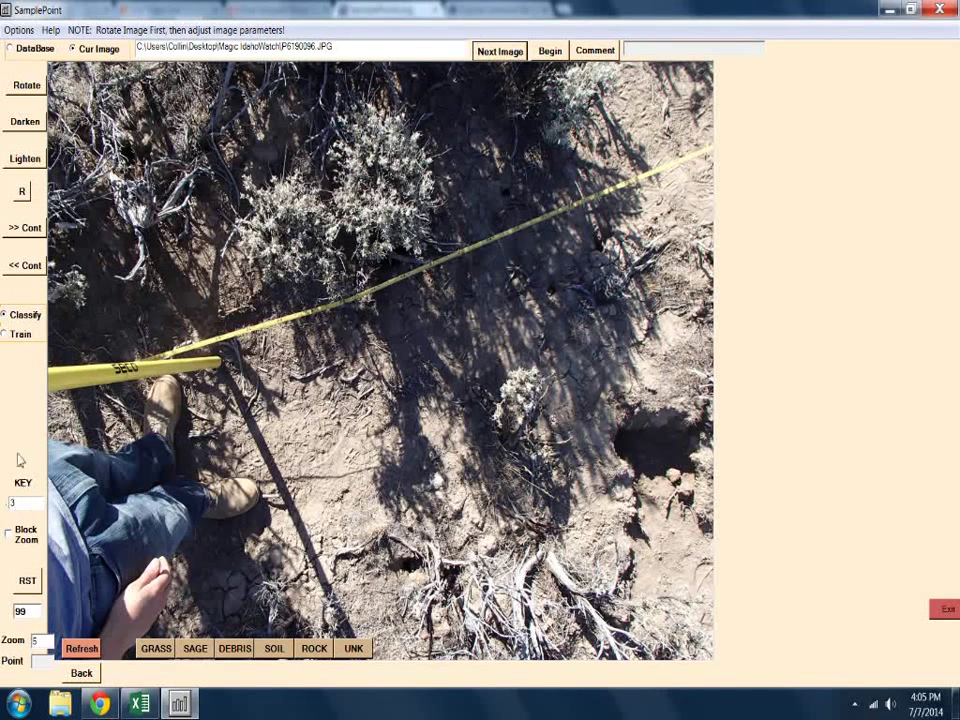
left_click(17, 30)
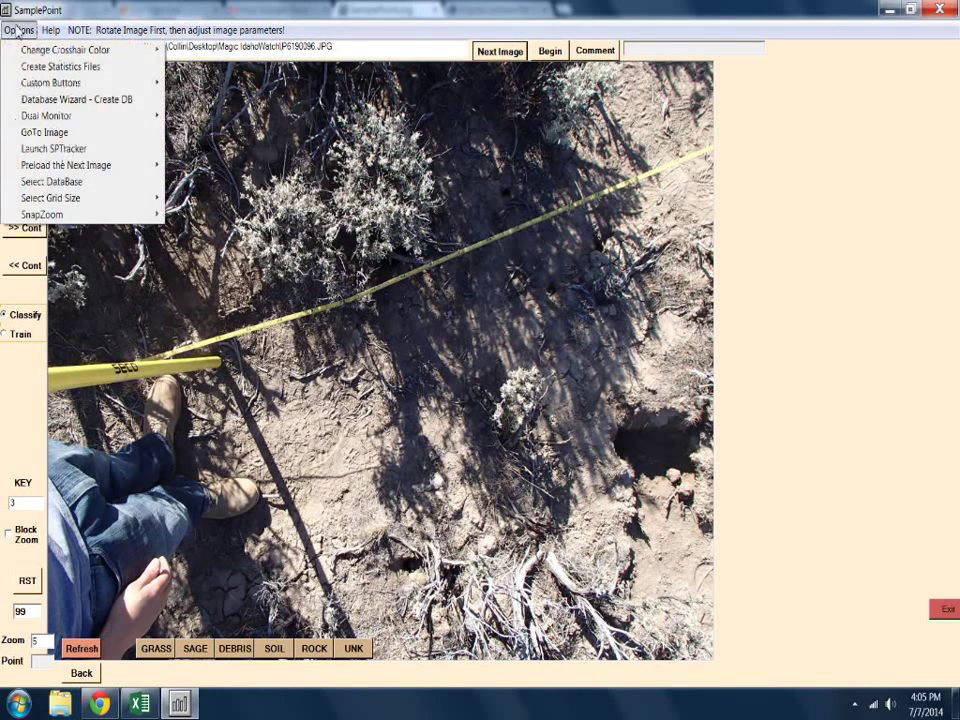
left_click(44, 132)
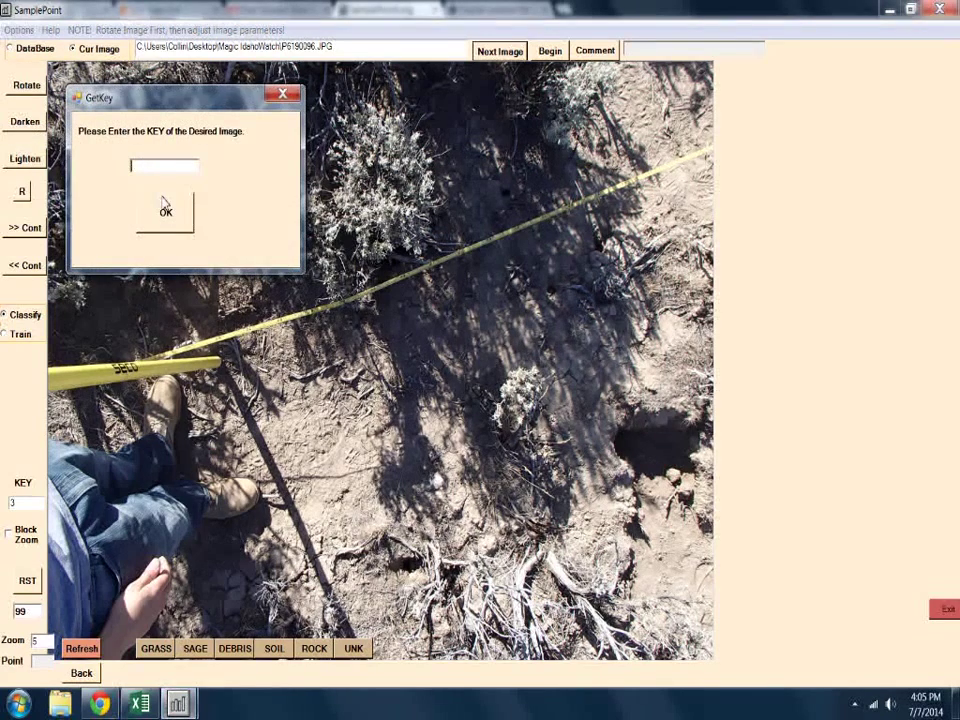
type("2")
left_click(189, 211)
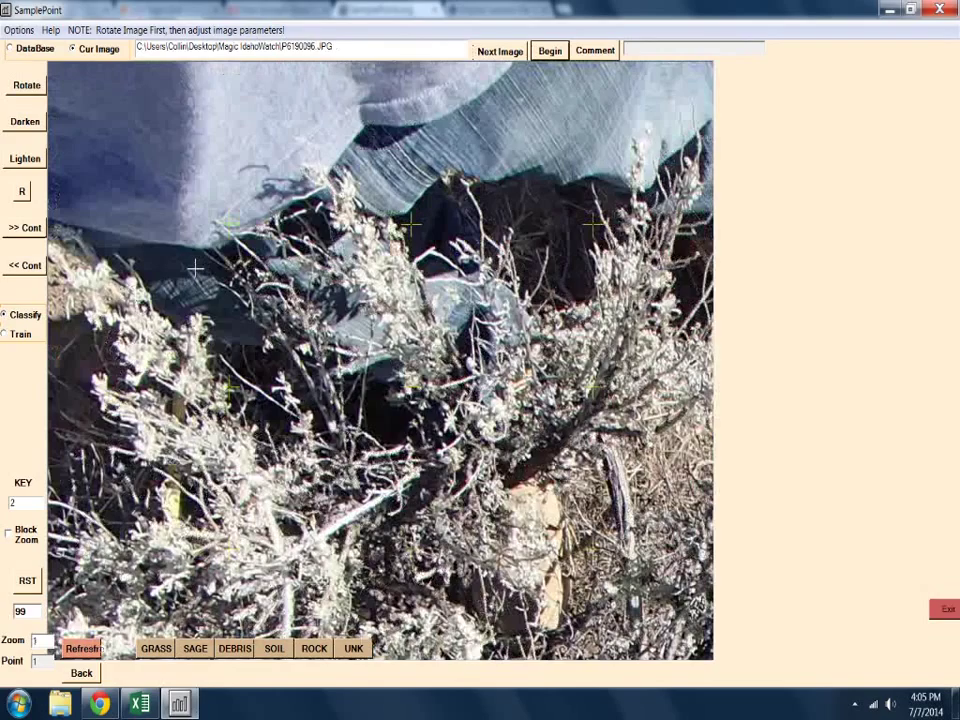
- Classify the current point as UNK and advance to the fourth photo, P6190097
left_click(348, 648)
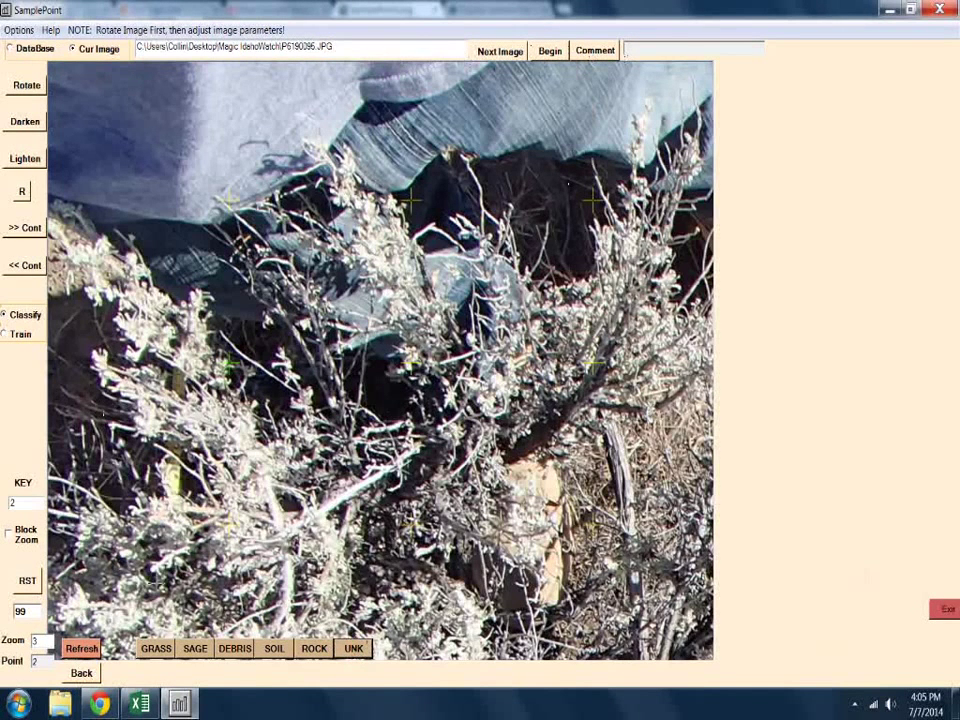
left_click(499, 52)
left_click(499, 52)
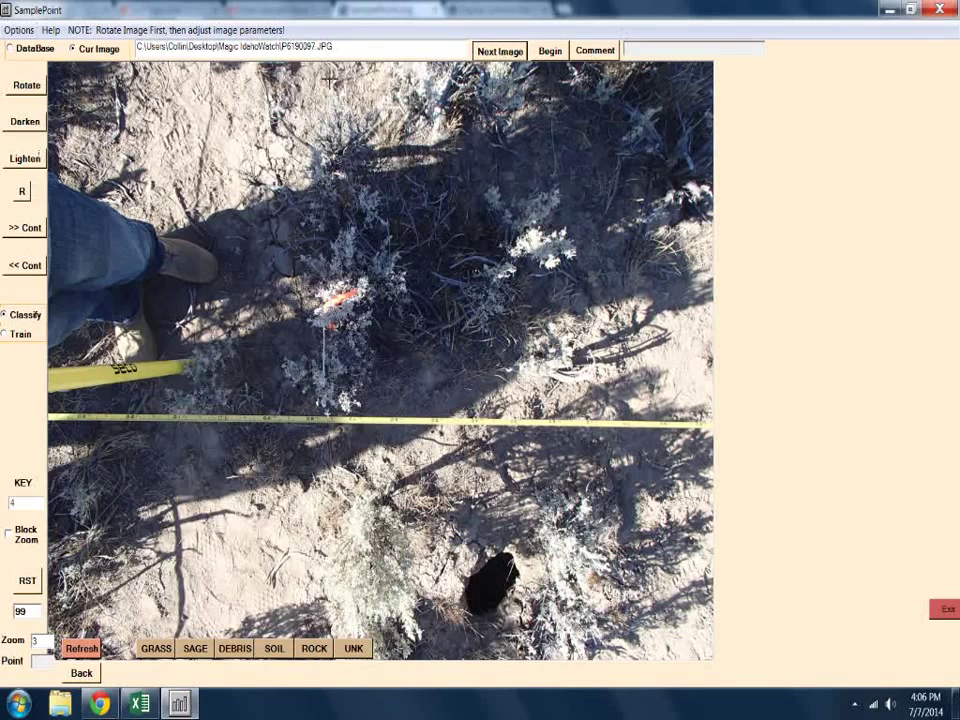
- Begin sampling P6190097, jump to point 99, classify it as SOIL, and acknowledge completion
left_click(550, 51)
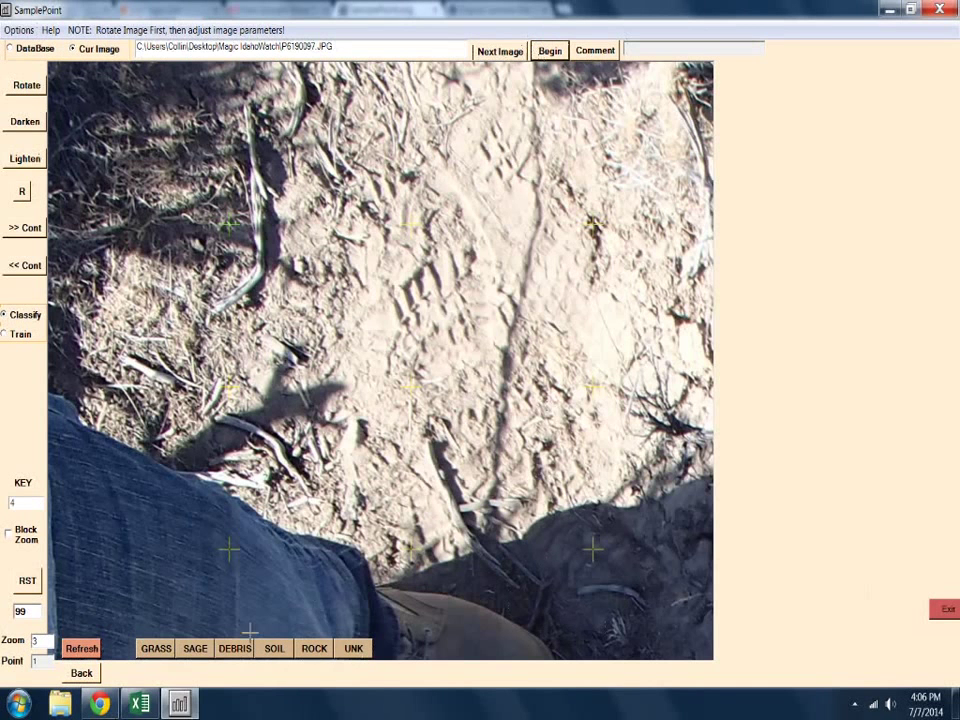
left_click(27, 580)
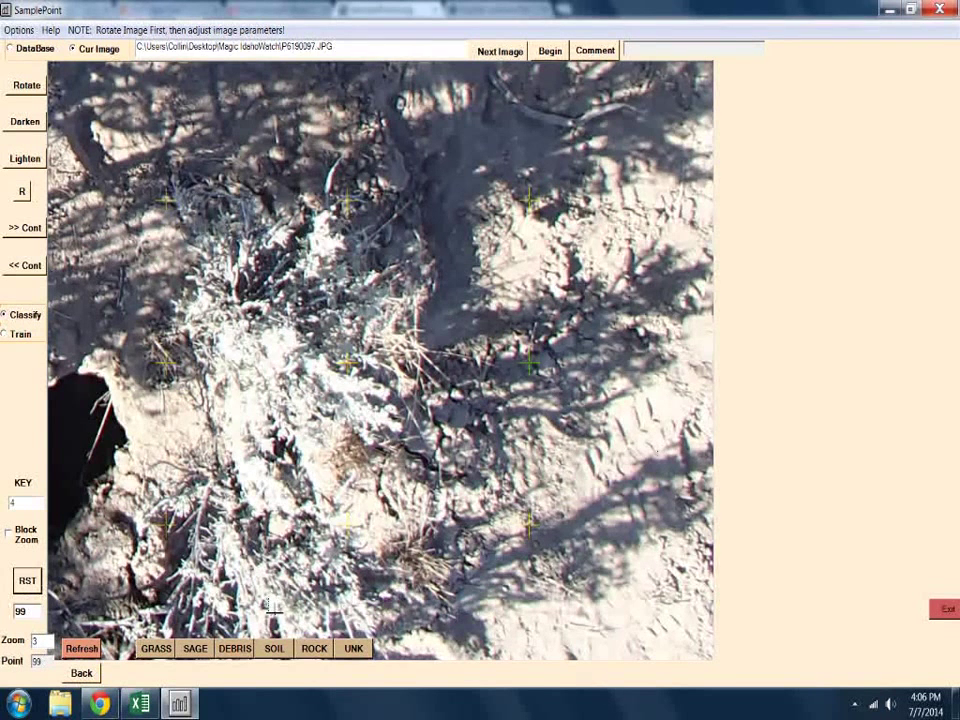
left_click(274, 649)
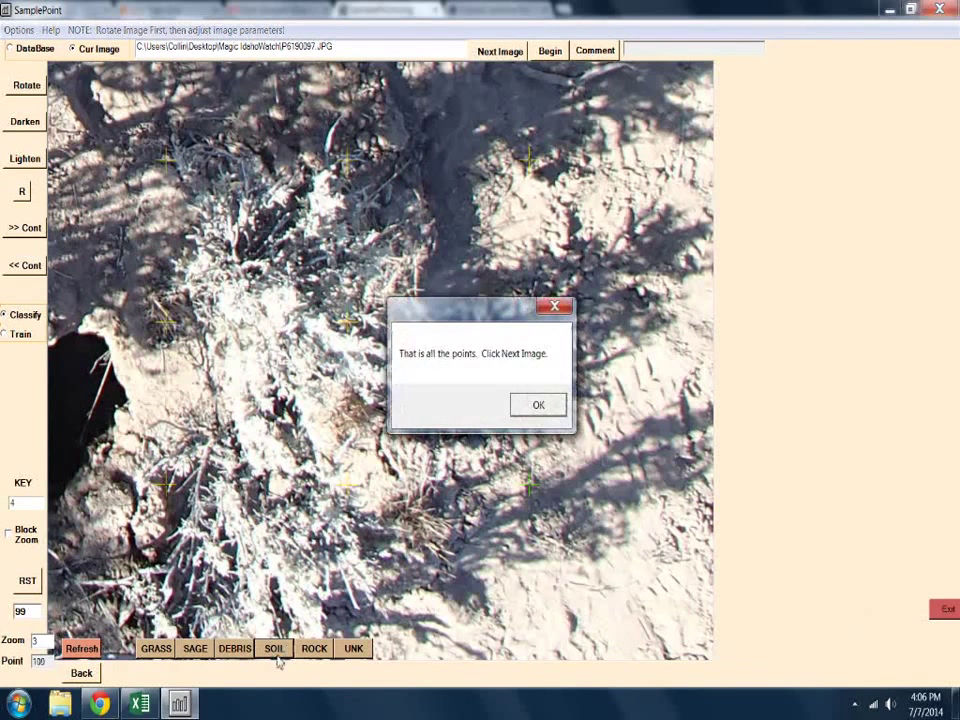
left_click(555, 411)
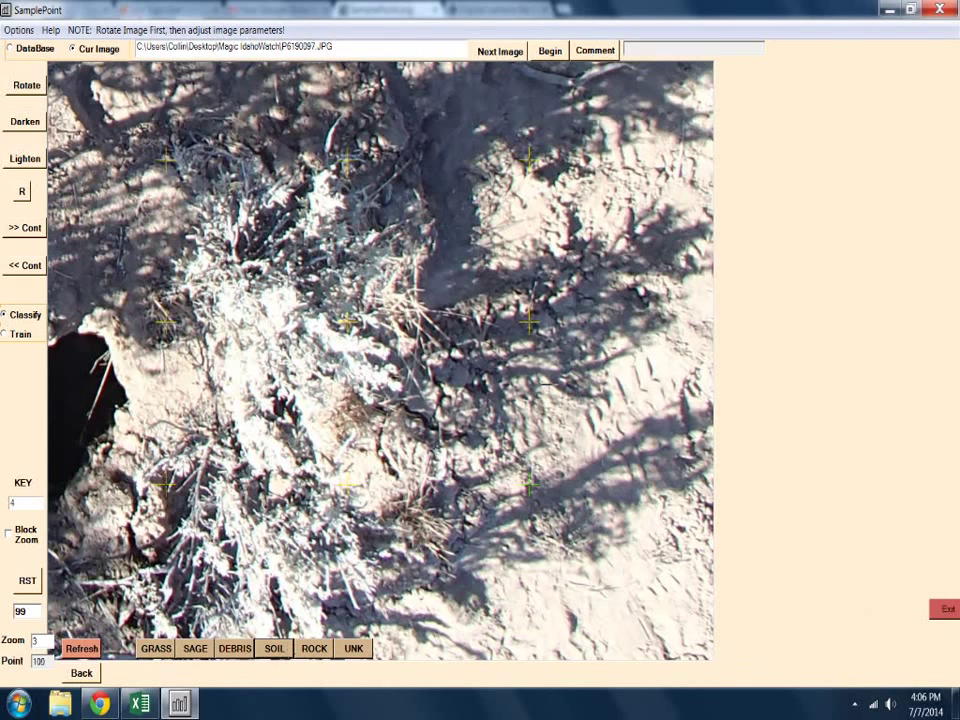
- Confirm no images remain by dismissing the exhausted-images notice, then close the Options menu
left_click(502, 51)
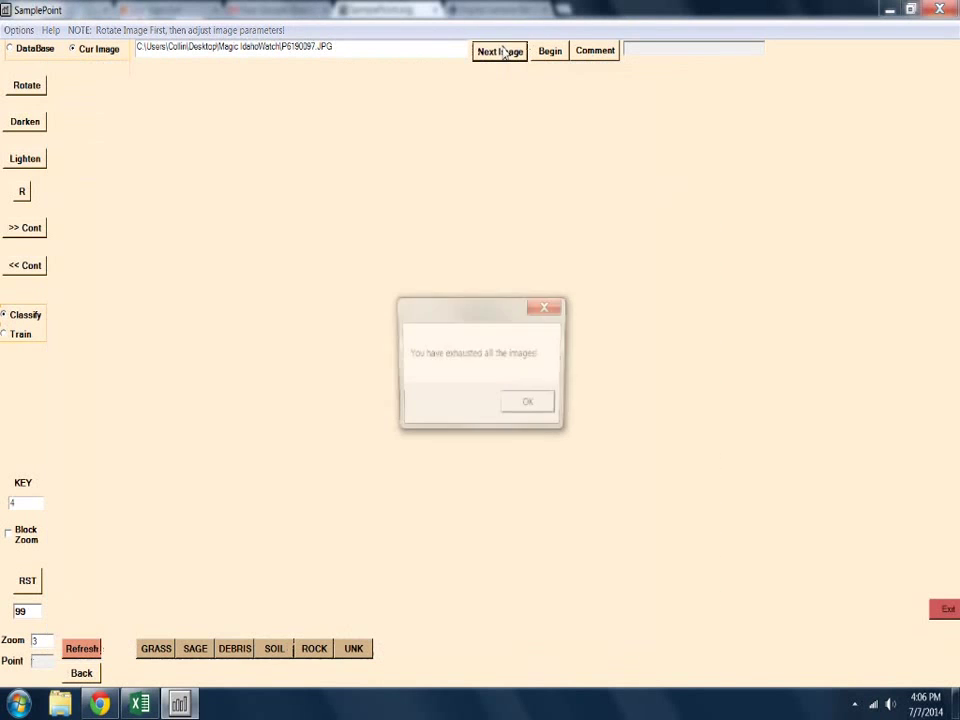
left_click(525, 403)
left_click(18, 31)
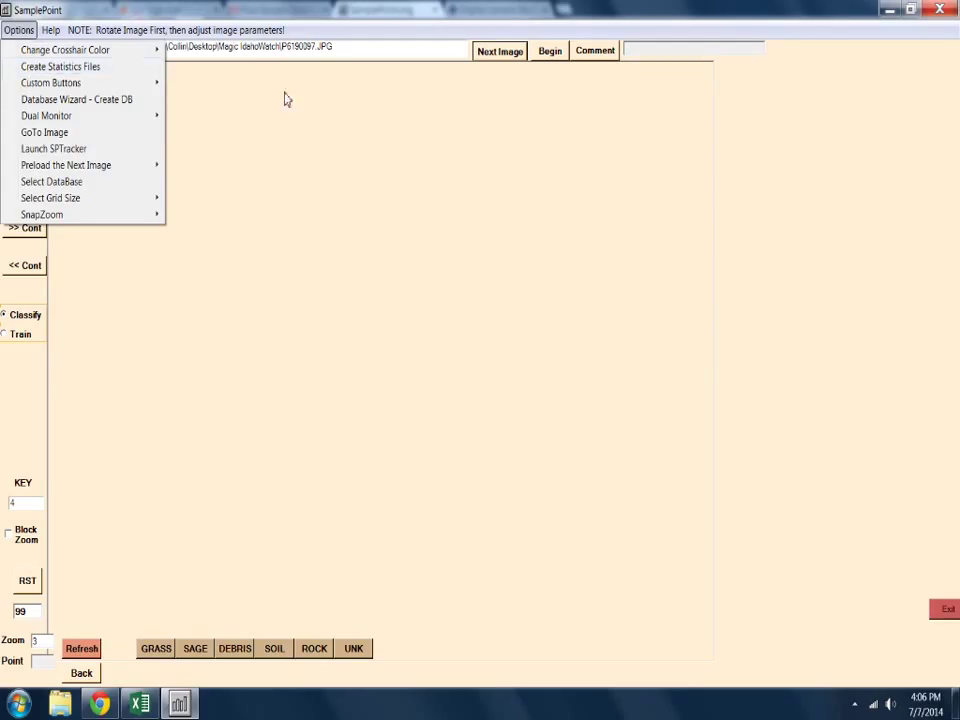
left_click(449, 189)
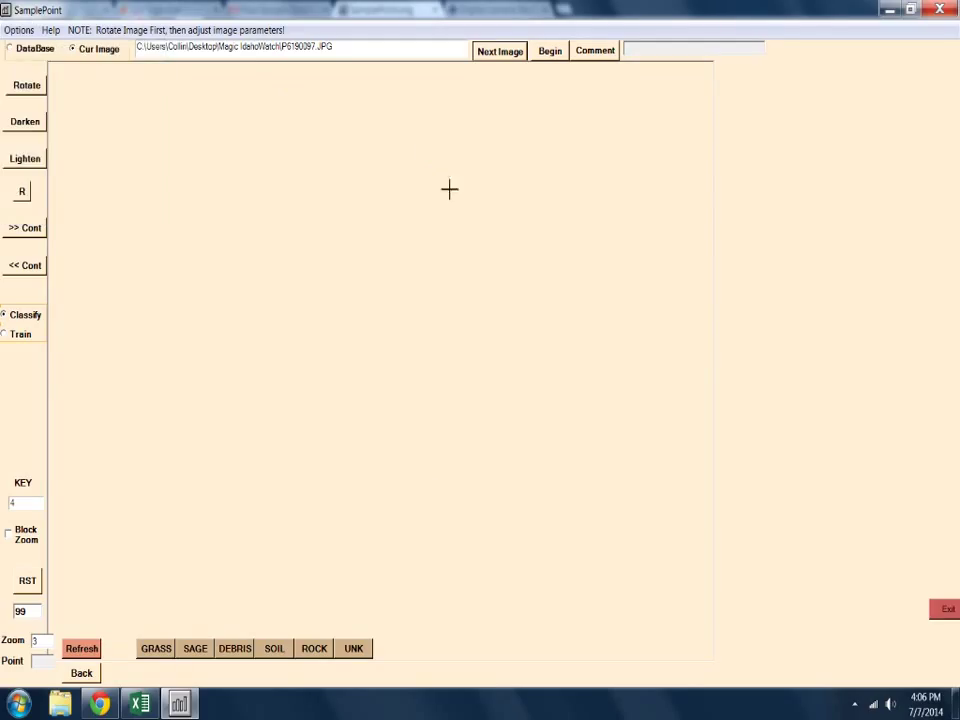
- Bring the MAGIC IDAHOWATCH_Summary workbook forward and dismiss the slow-performance notification
left_click(153, 708)
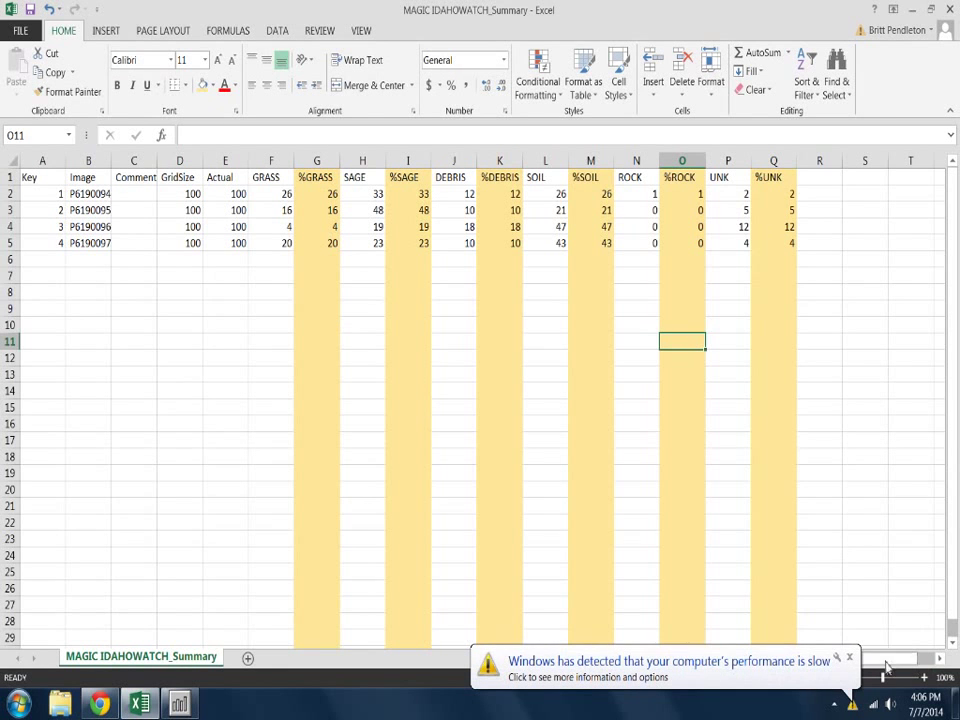
left_click(849, 658)
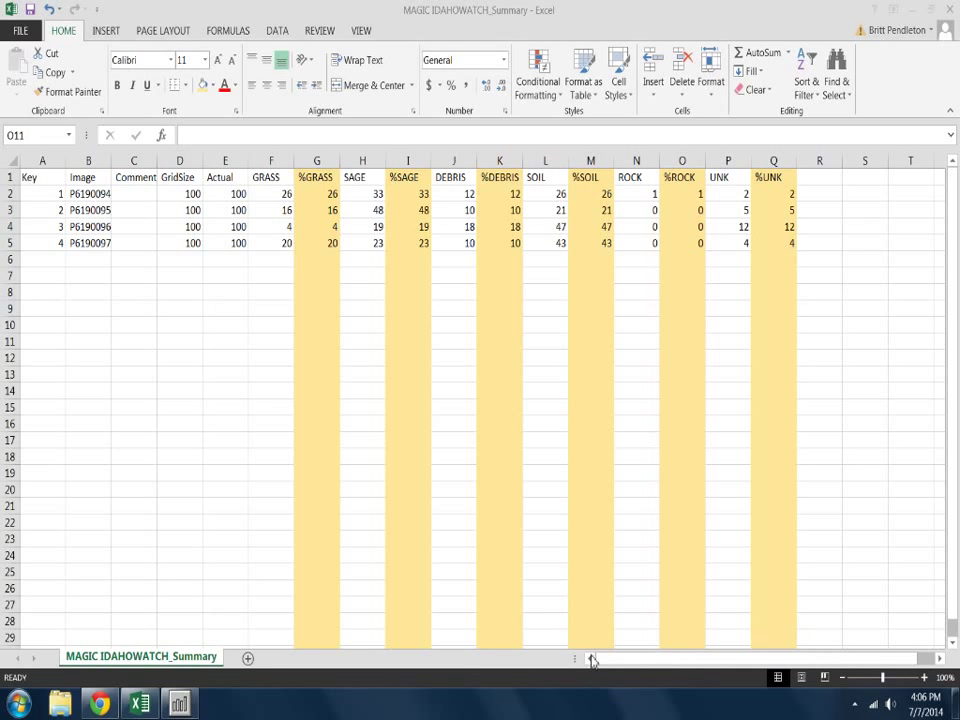
- Switch to Chrome showing the SamplePoint.org page with download, help and tutorial links
left_click(105, 705)
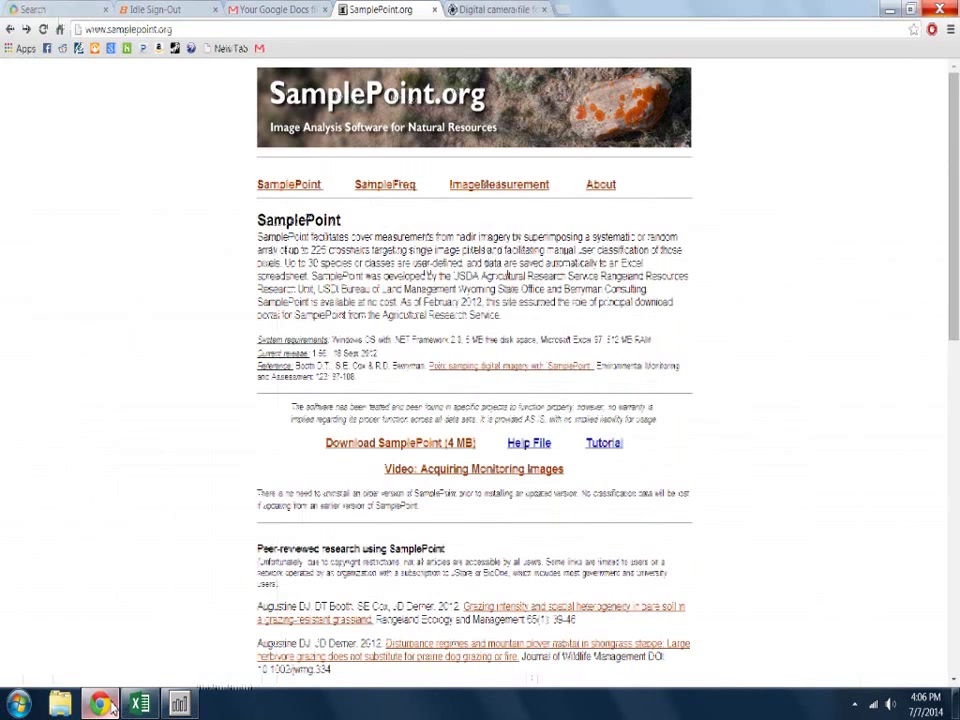